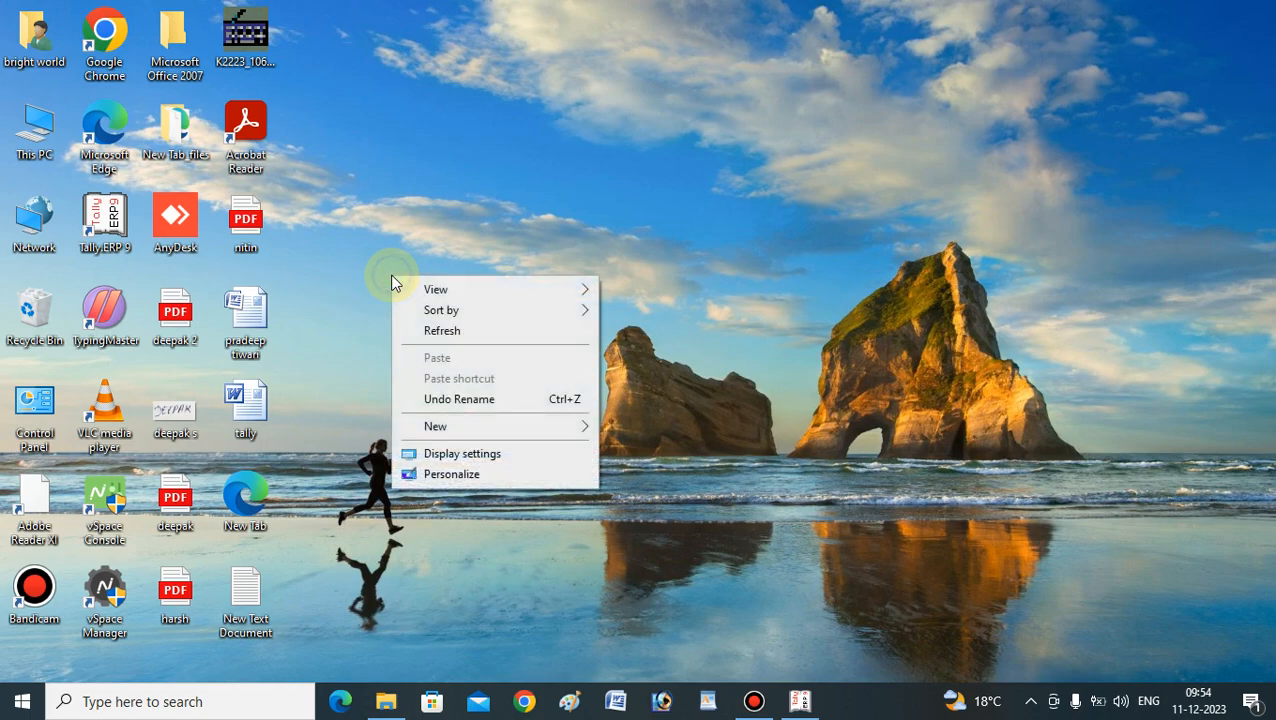
left_click(431, 328)
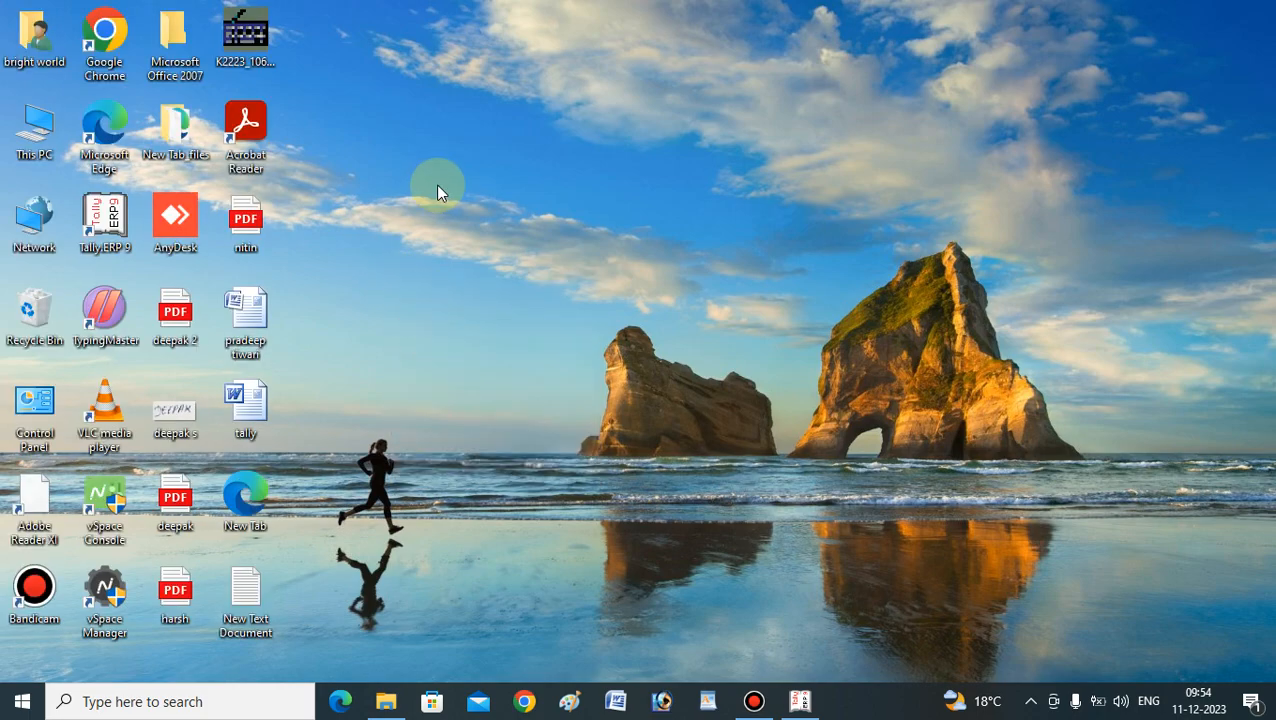
right_click(686, 342)
left_click(718, 397)
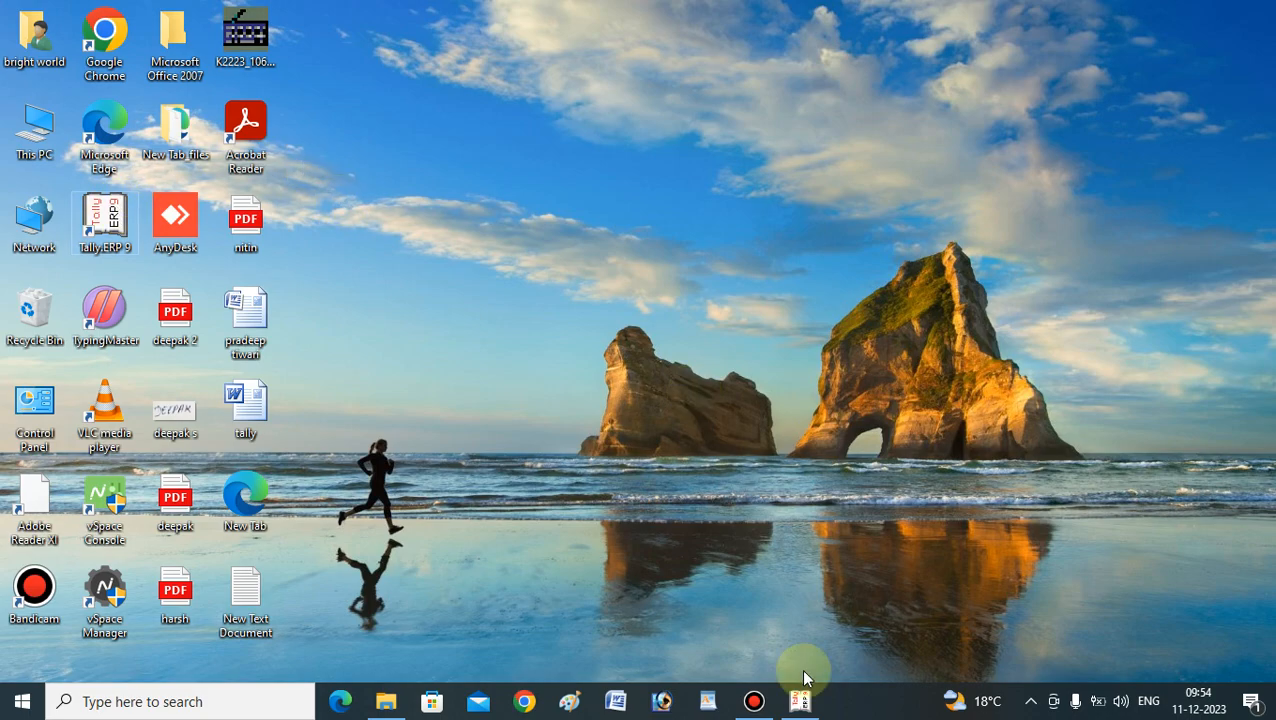
Step: Switch to Tally.ERP 9 and display the Day Book
left_click(800, 700)
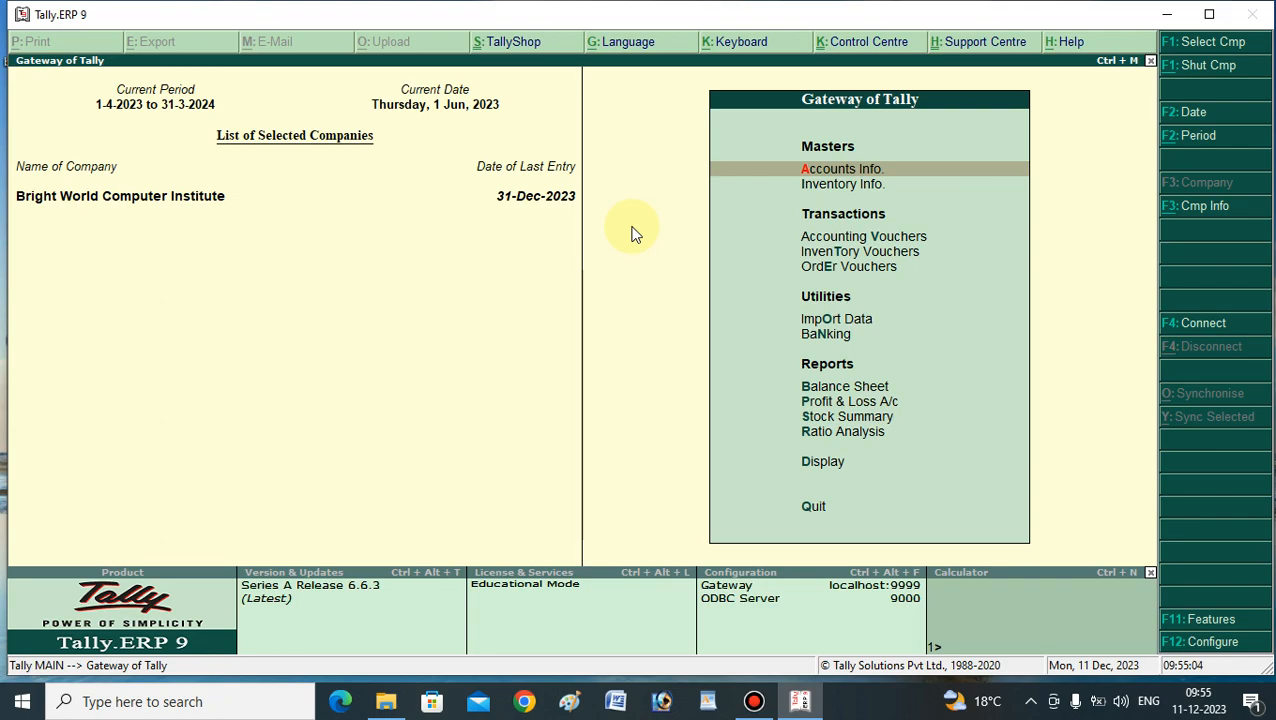
key("Up")
key("Up")
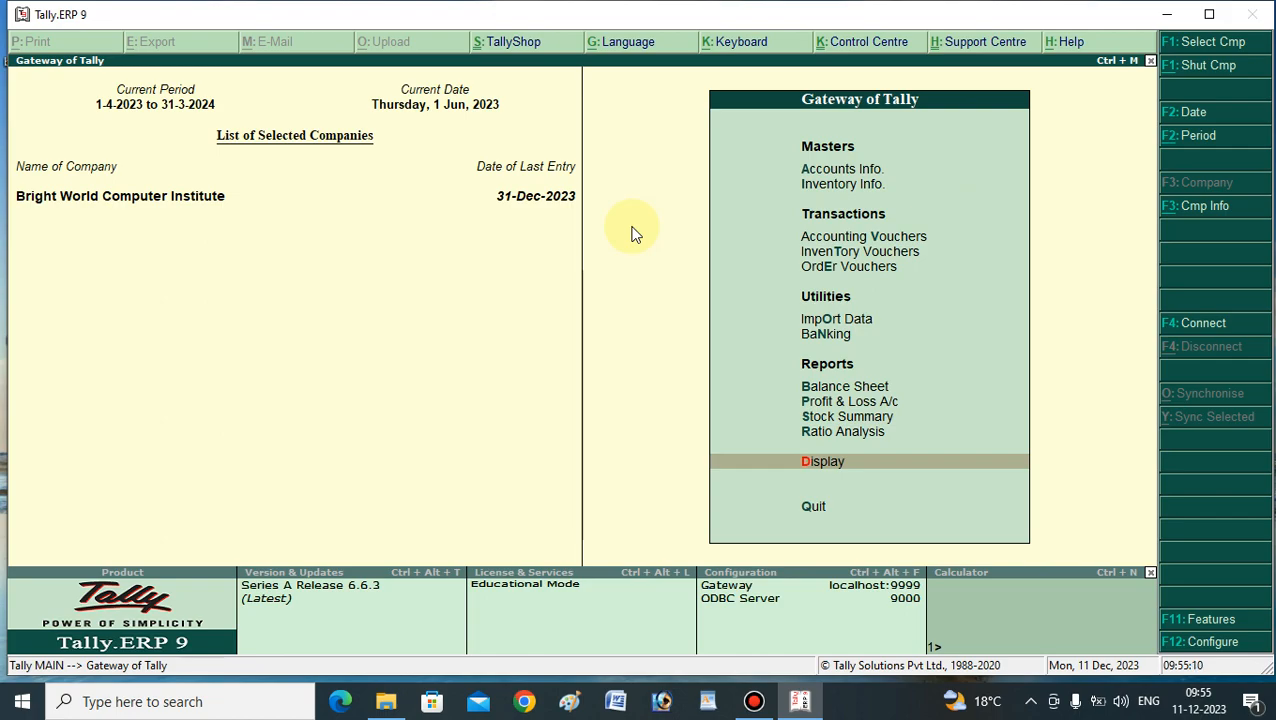
left_click(816, 464)
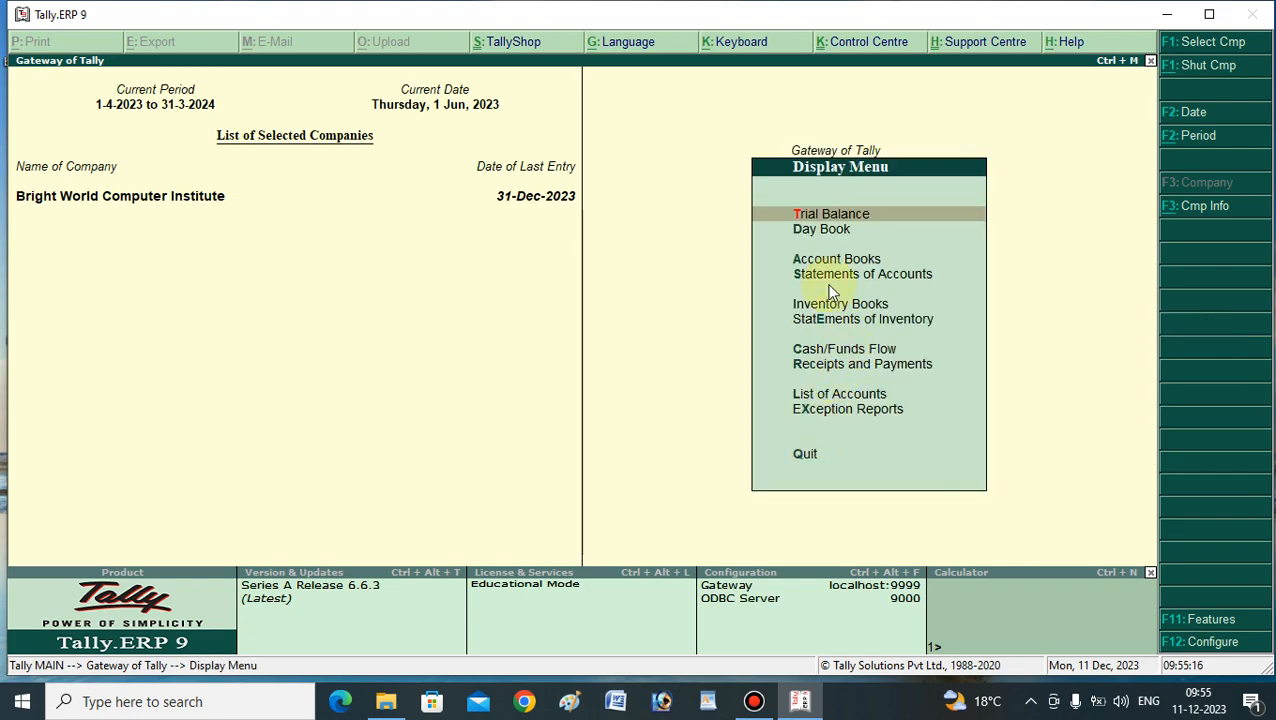
left_click(822, 228)
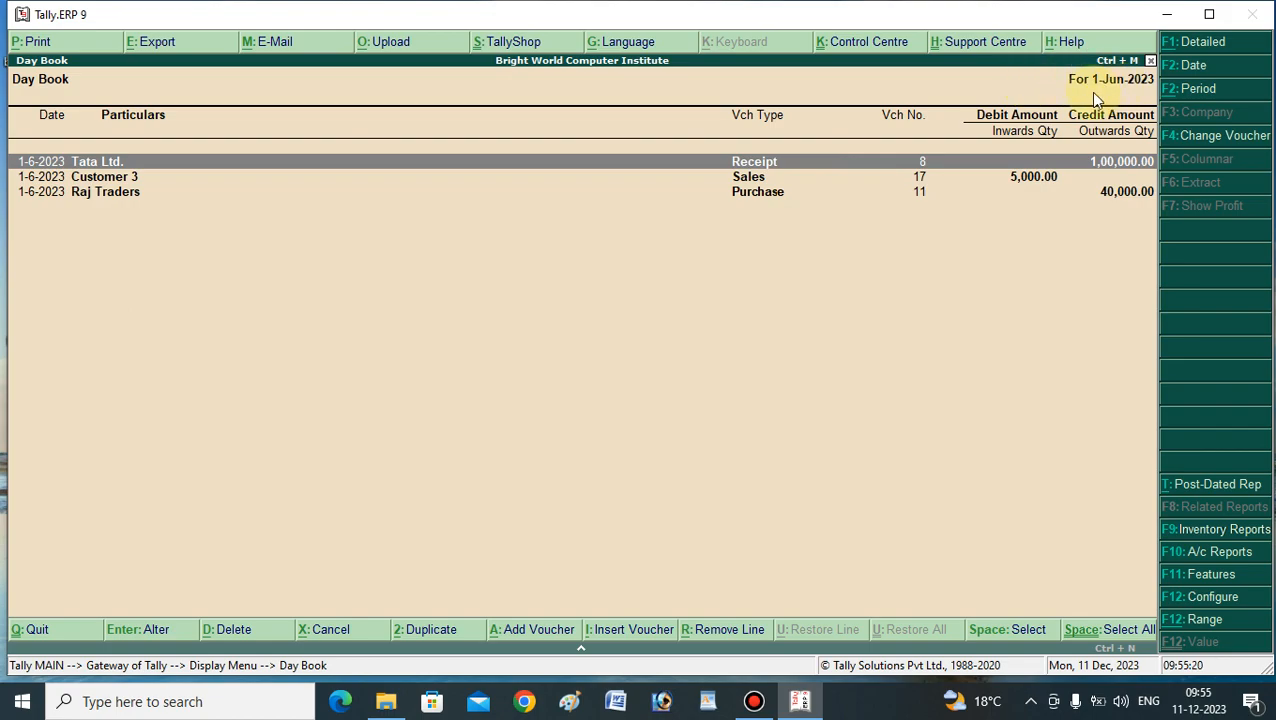
Step: Open the Raj Traders purchase voucher from the Day Book to review its item and amount, and return to the Gateway of Tally
left_click(745, 199)
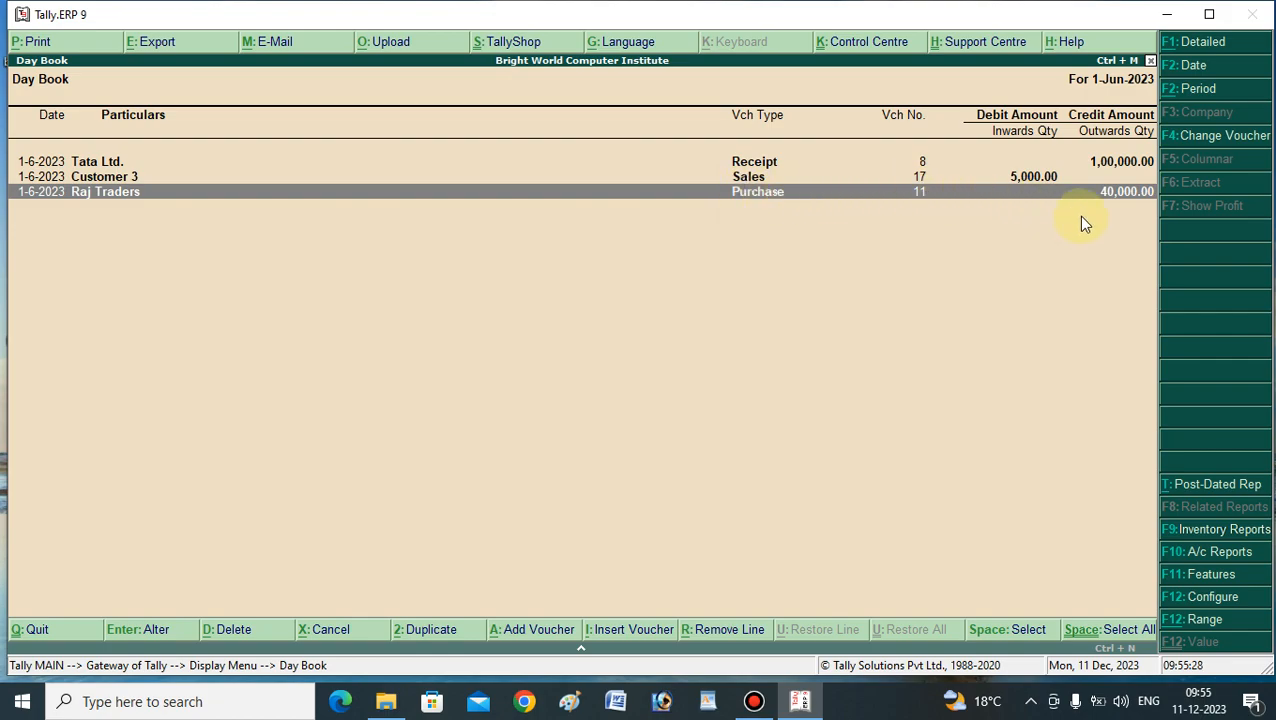
key("Return")
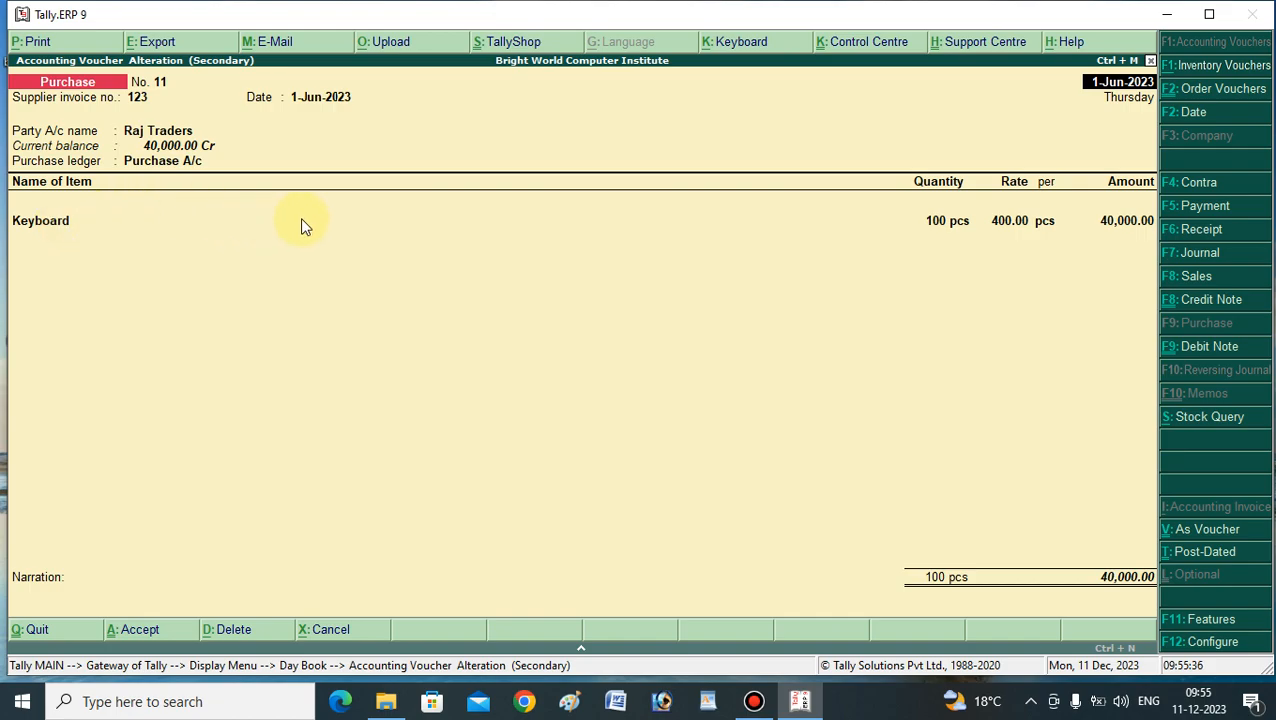
left_click(1125, 229)
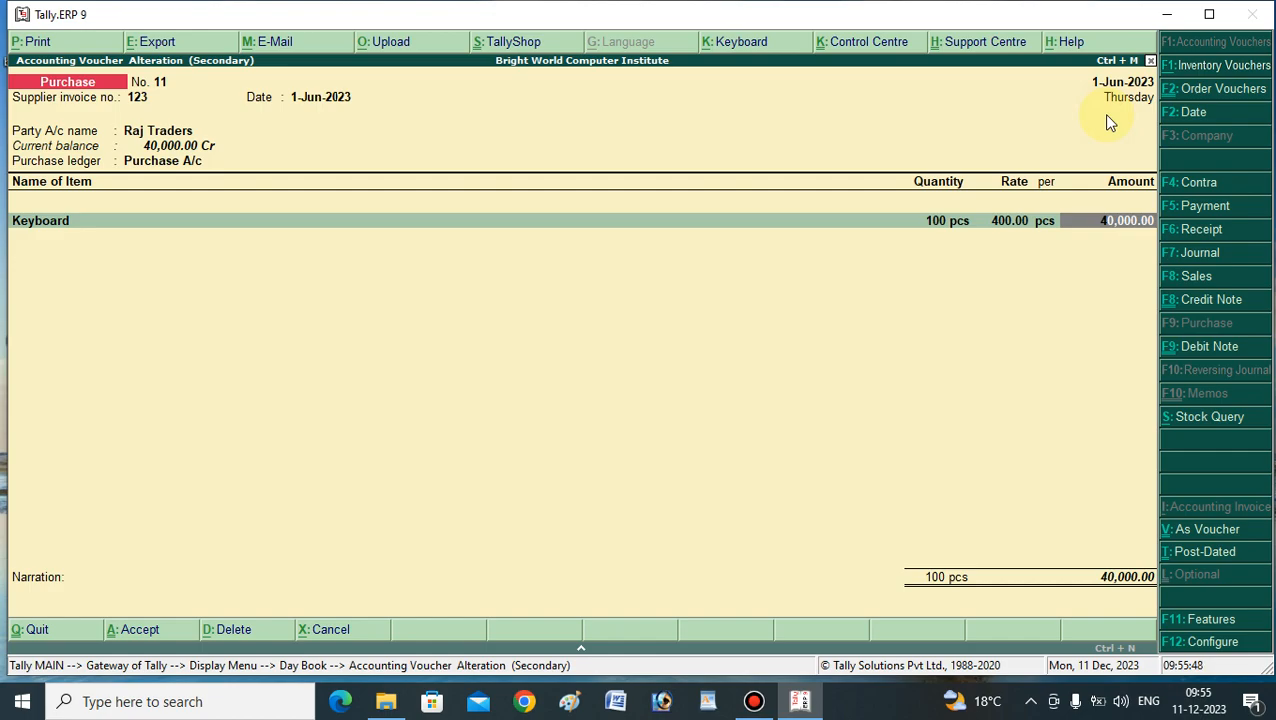
key("Escape")
key("Escape")
key("Escape")
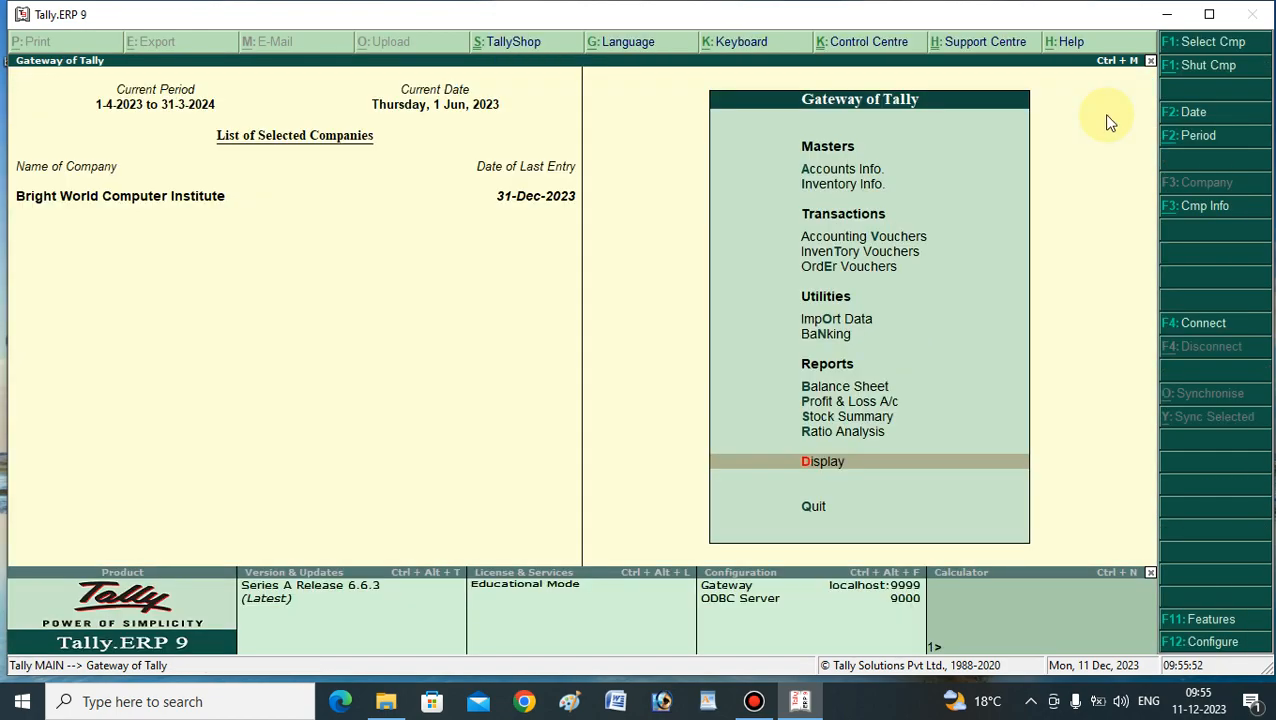
Step: Display the ledger interest calculation report for Raj Traders from the Statements of Accounts
left_click(819, 468)
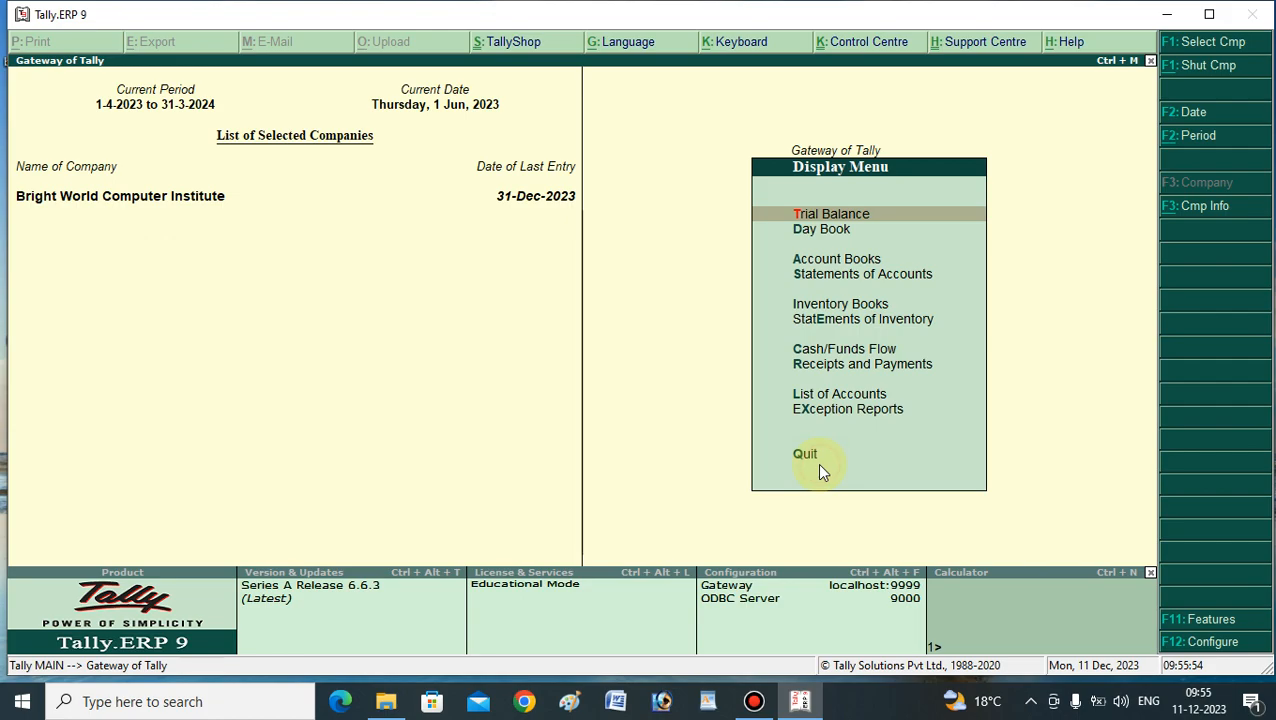
left_click(848, 280)
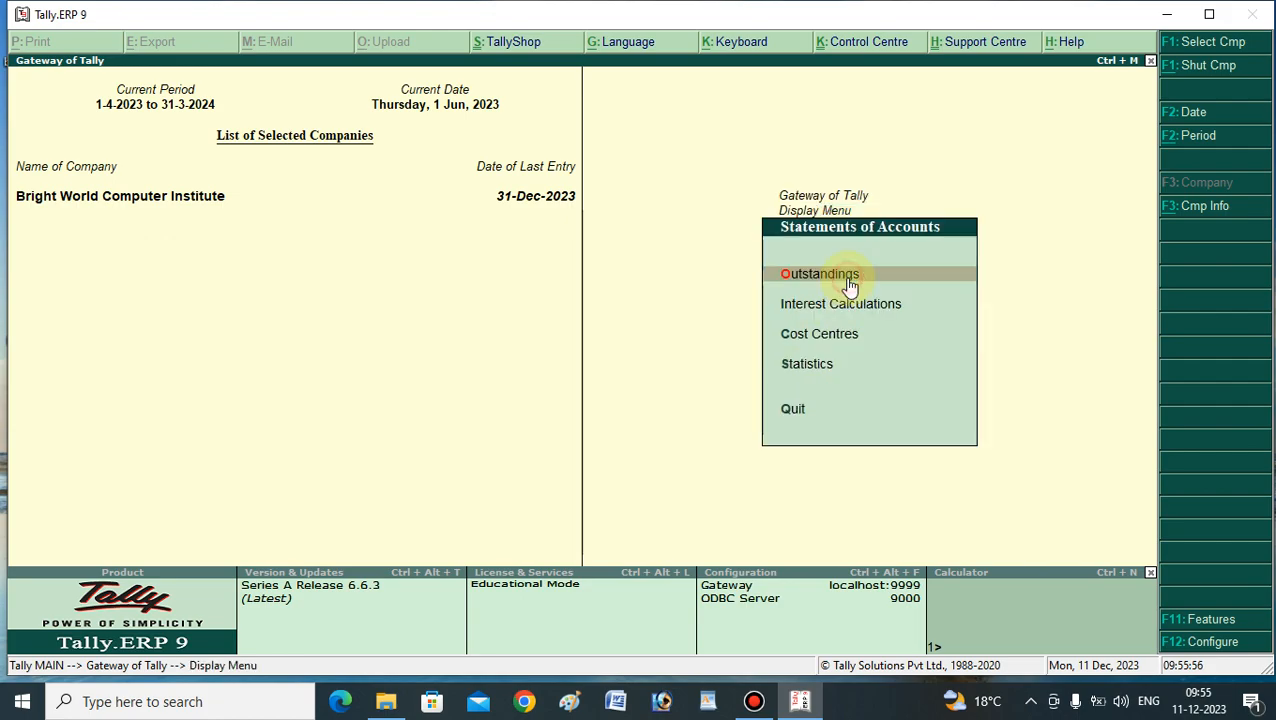
left_click(847, 310)
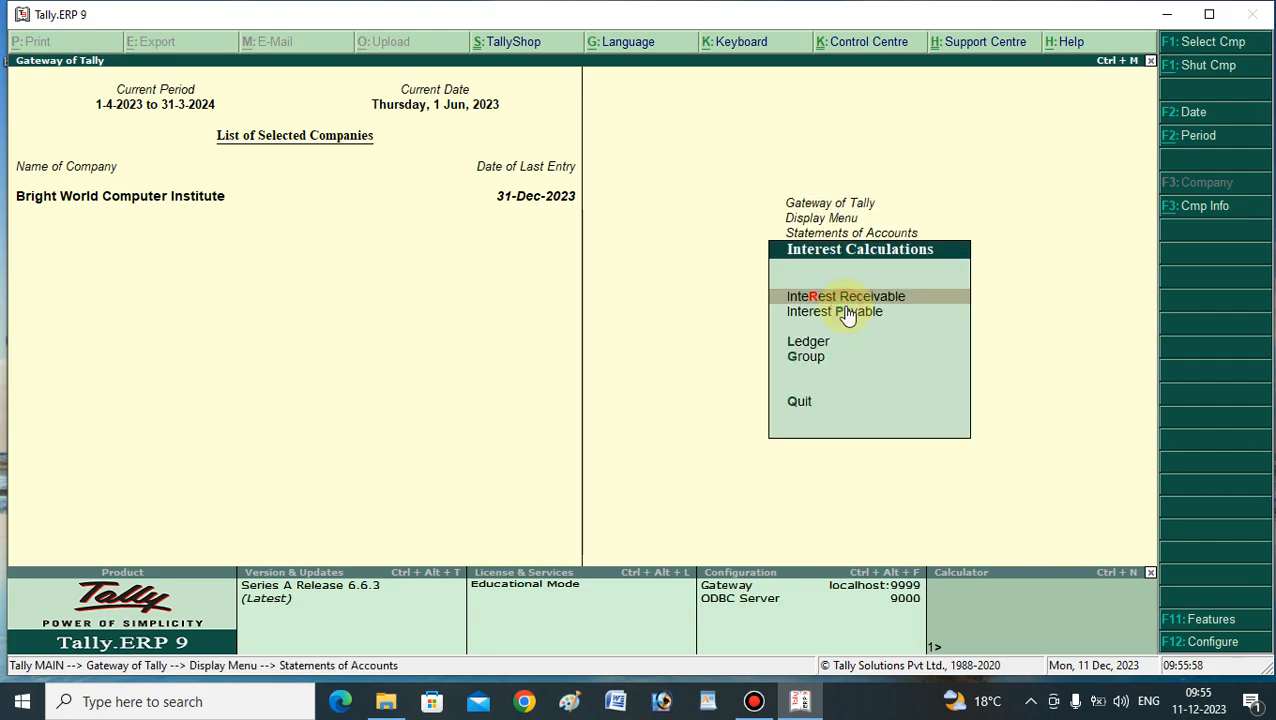
left_click(815, 346)
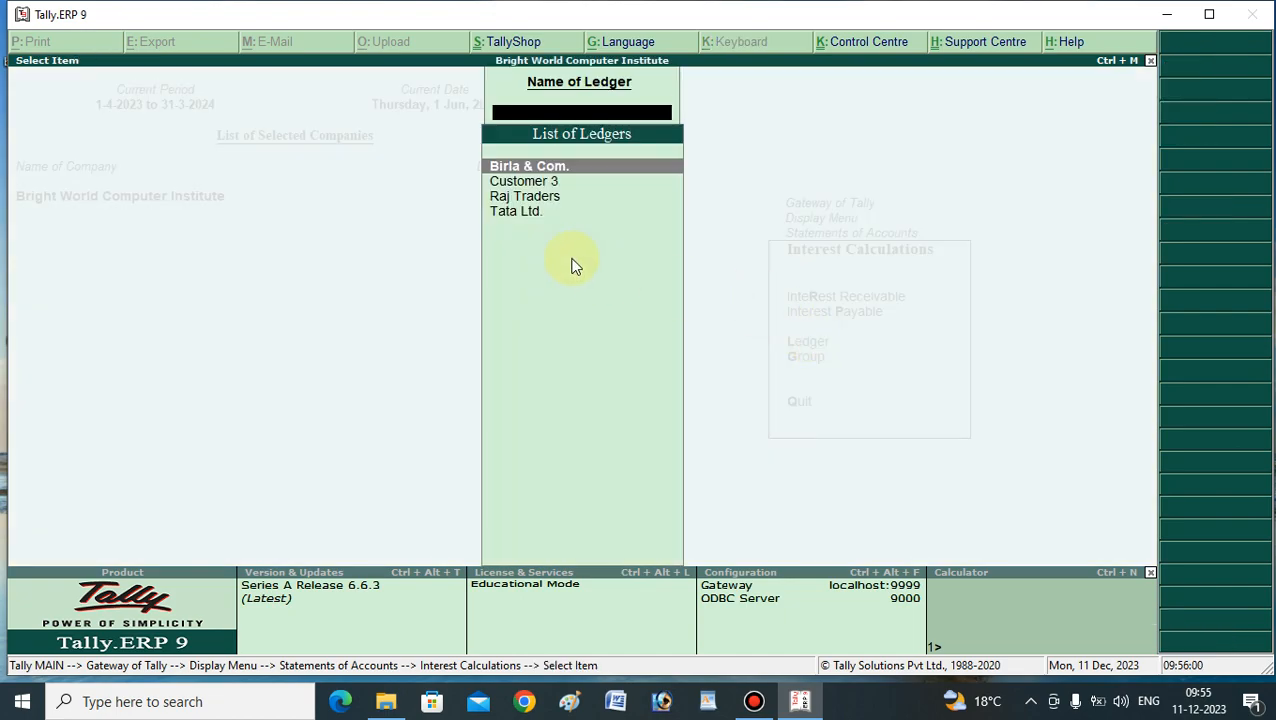
left_click(544, 200)
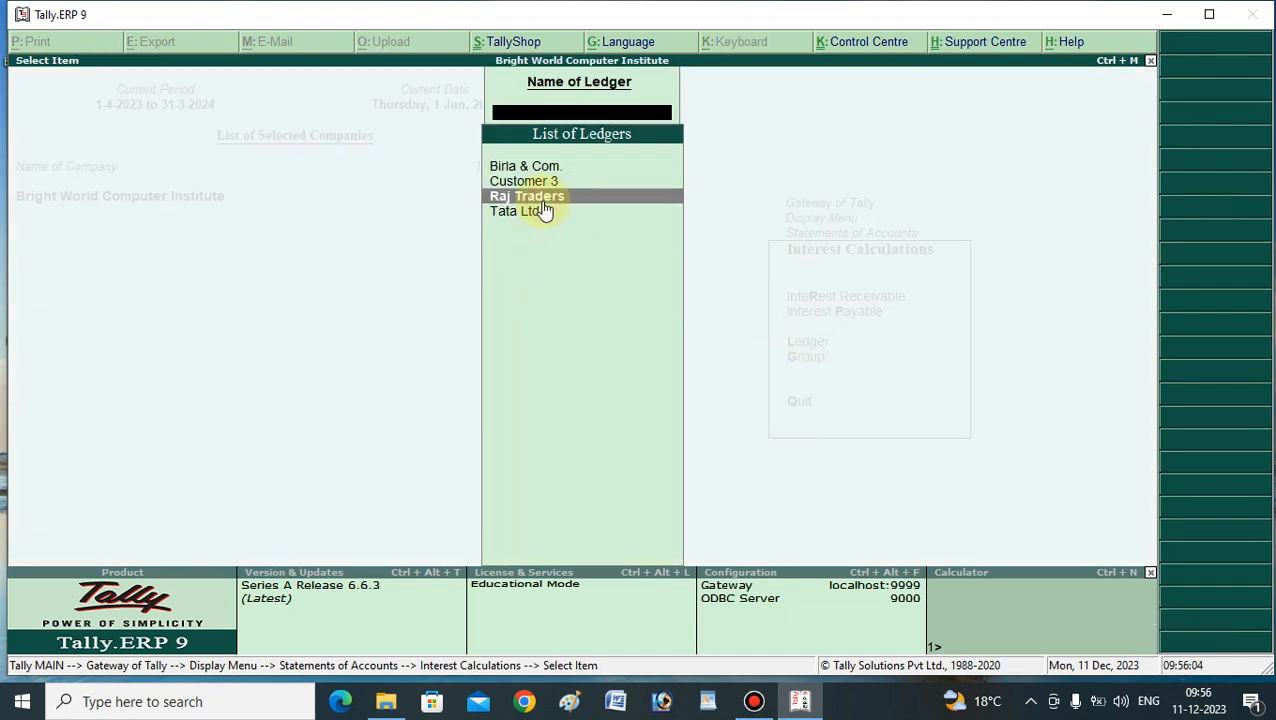
left_click(543, 200)
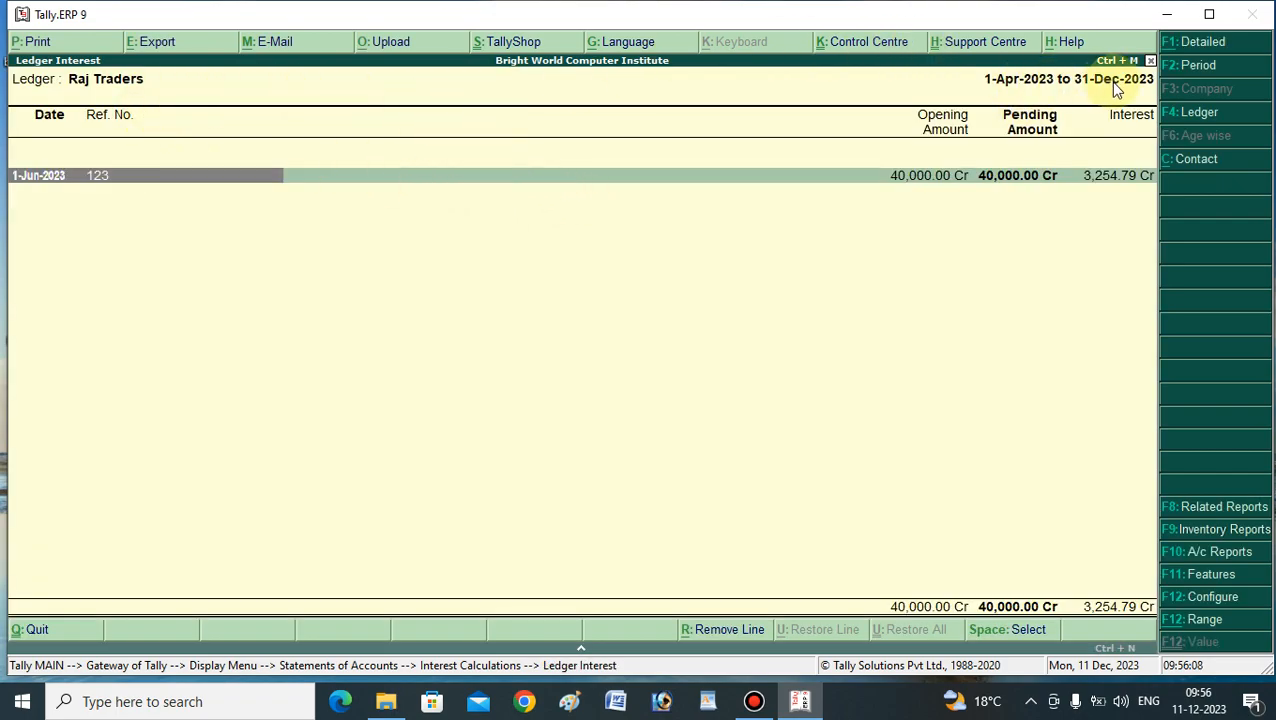
Step: Set the period of the Raj Traders interest report from 1-6-2023 to 31-7-2023
left_click(1175, 68)
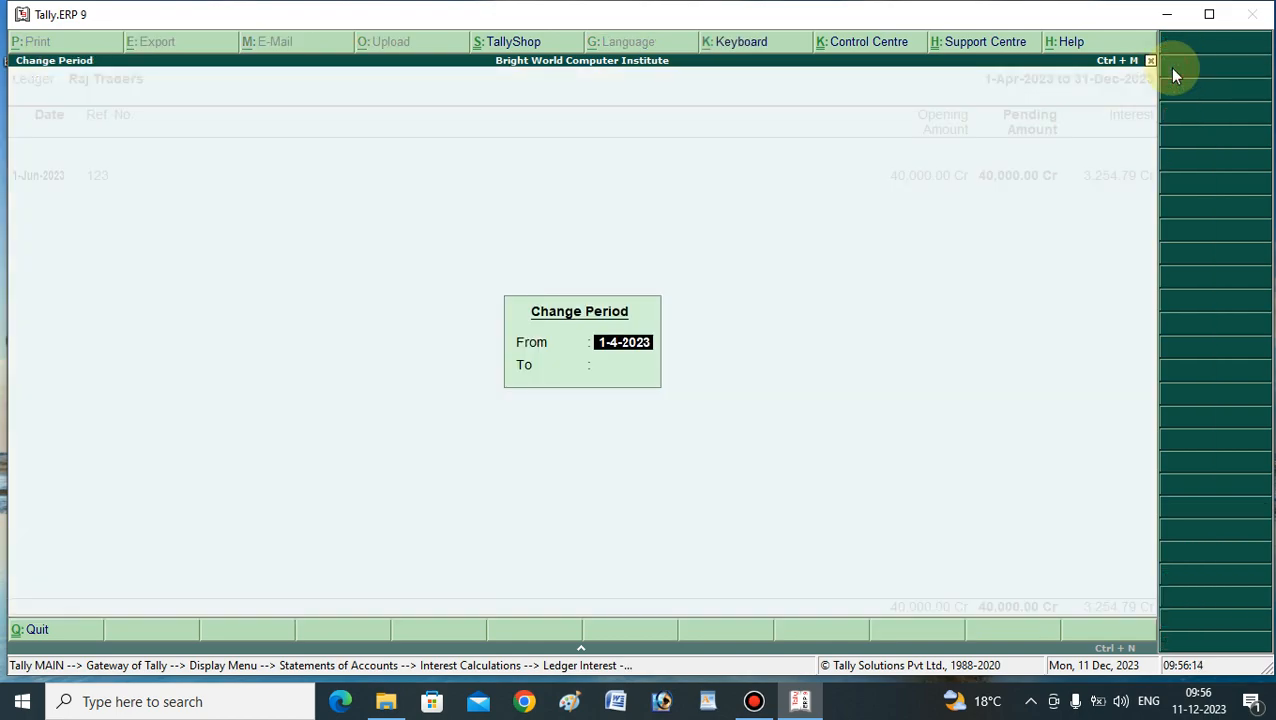
type("1-6")
key("Return")
type("31.7")
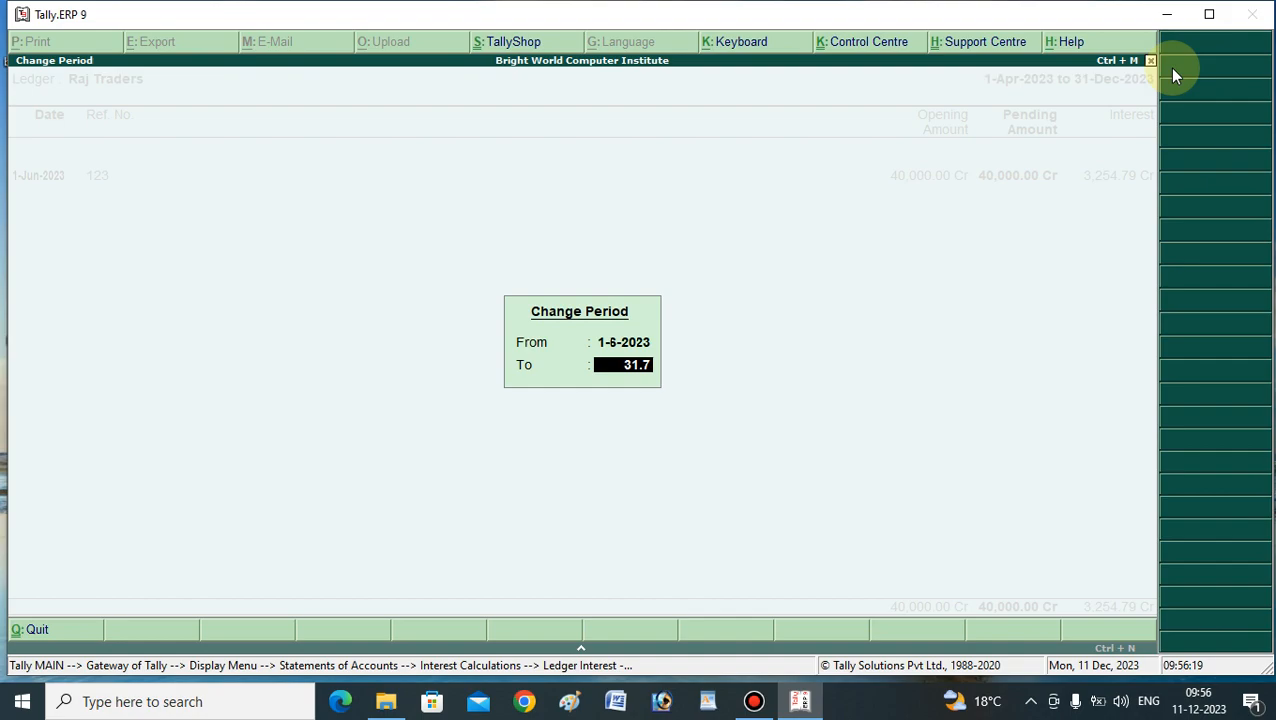
key("Return")
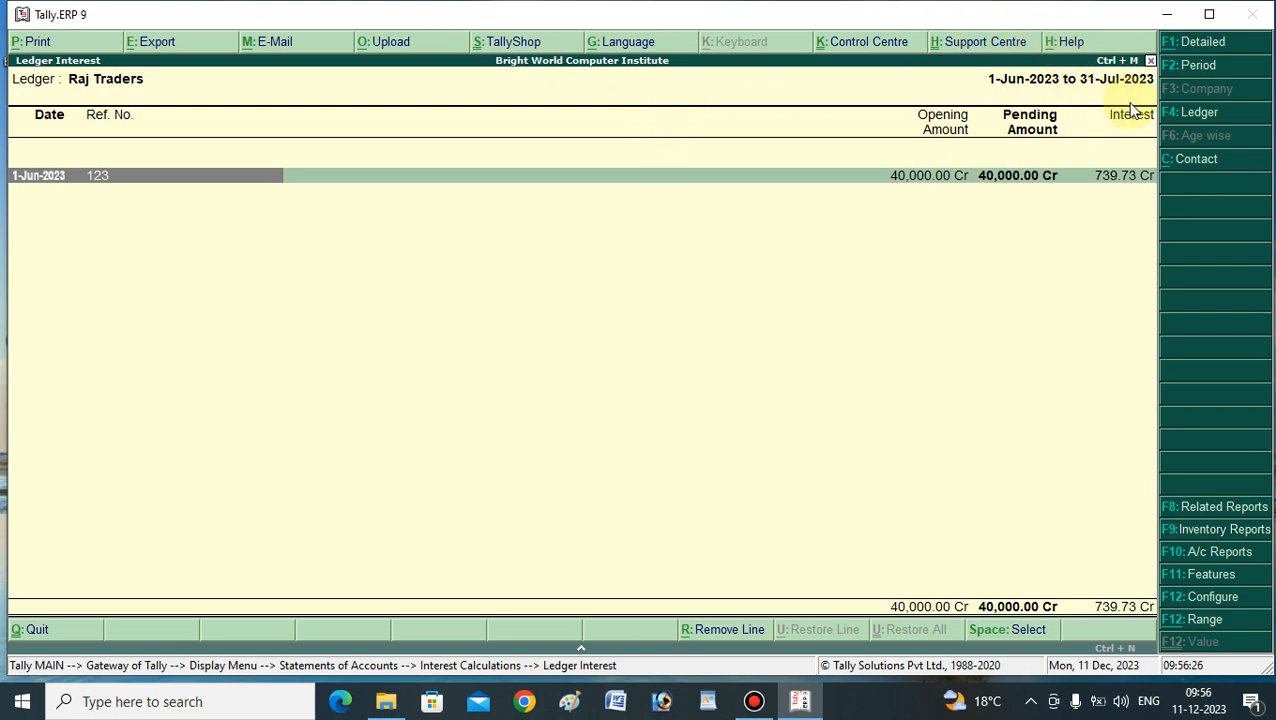
Step: Show the detailed interest breakdown for Raj Traders' bill 123, and return to the Gateway of Tally
left_click(1197, 45)
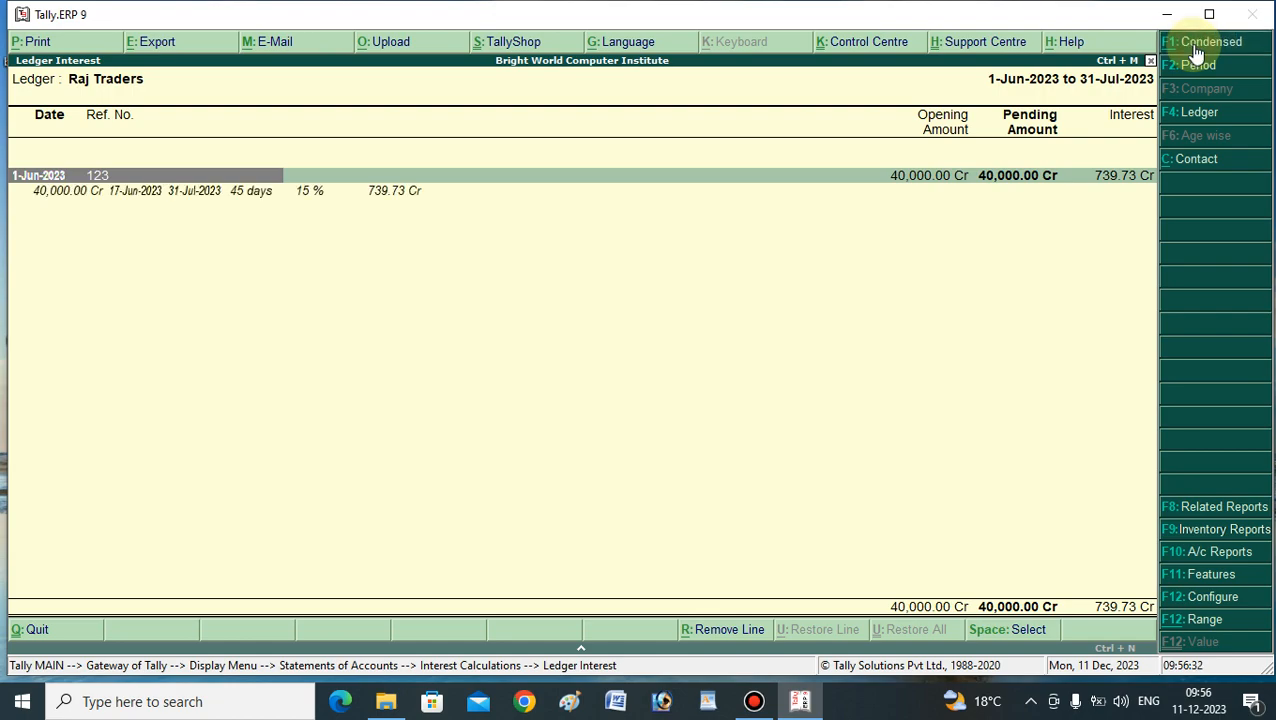
left_click(240, 194)
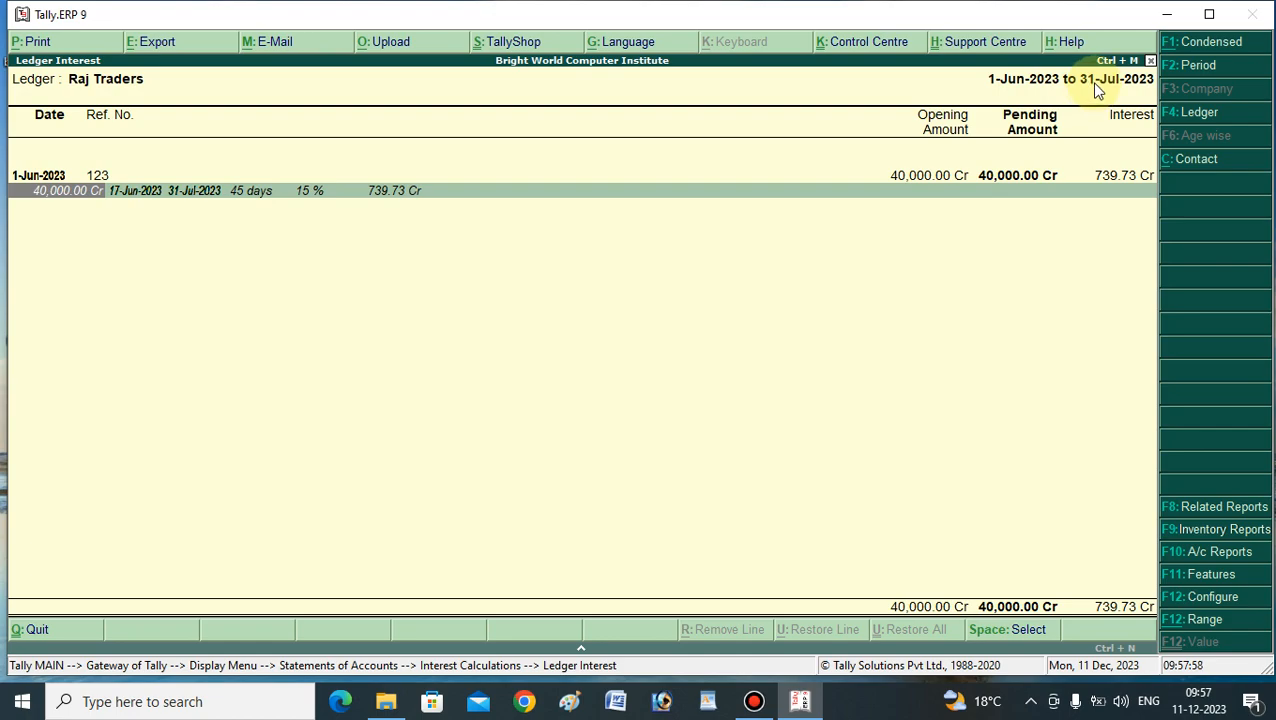
key("Escape")
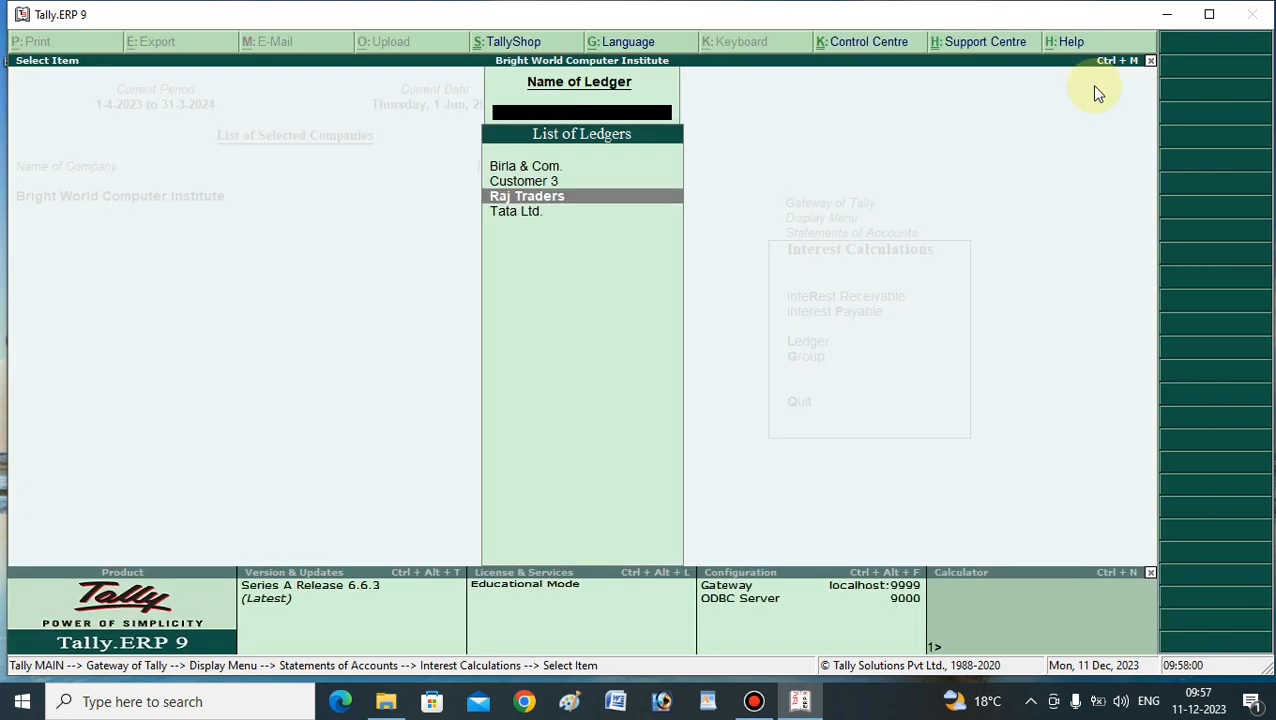
key("Escape")
key("Escape")
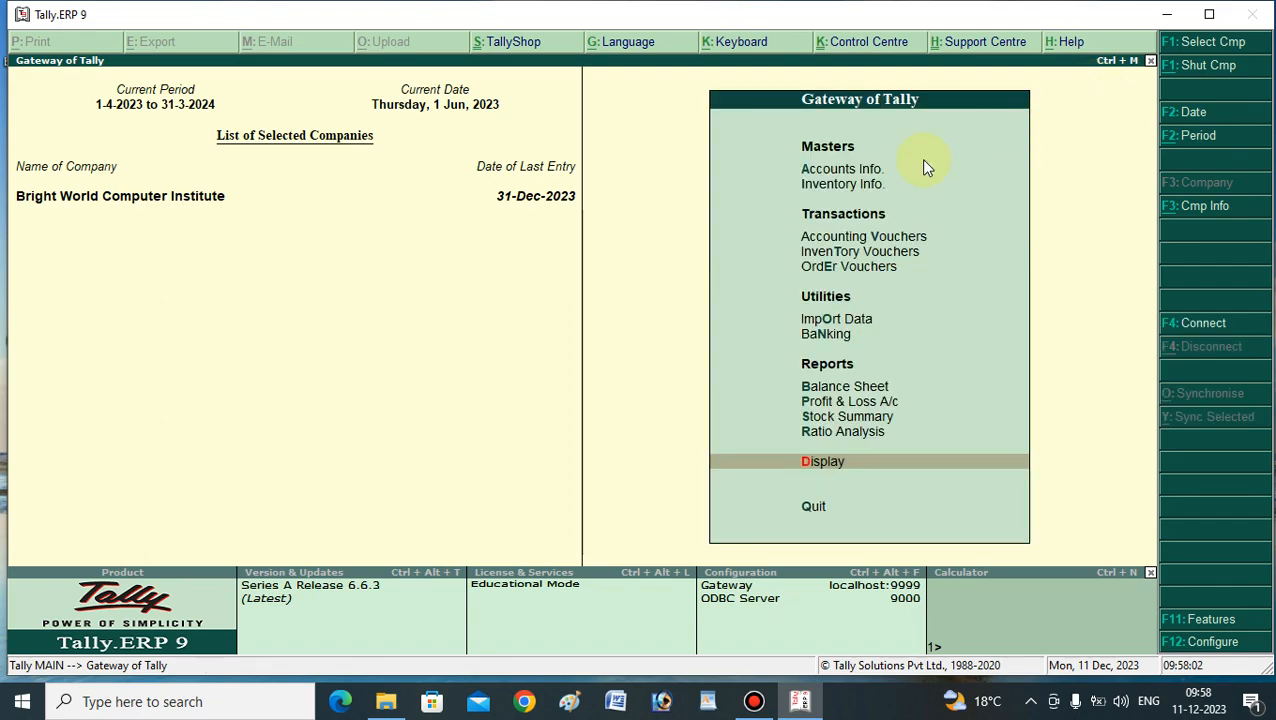
Step: Start creating a single ledger named "Interest on Loan" without an alias
left_click(838, 172)
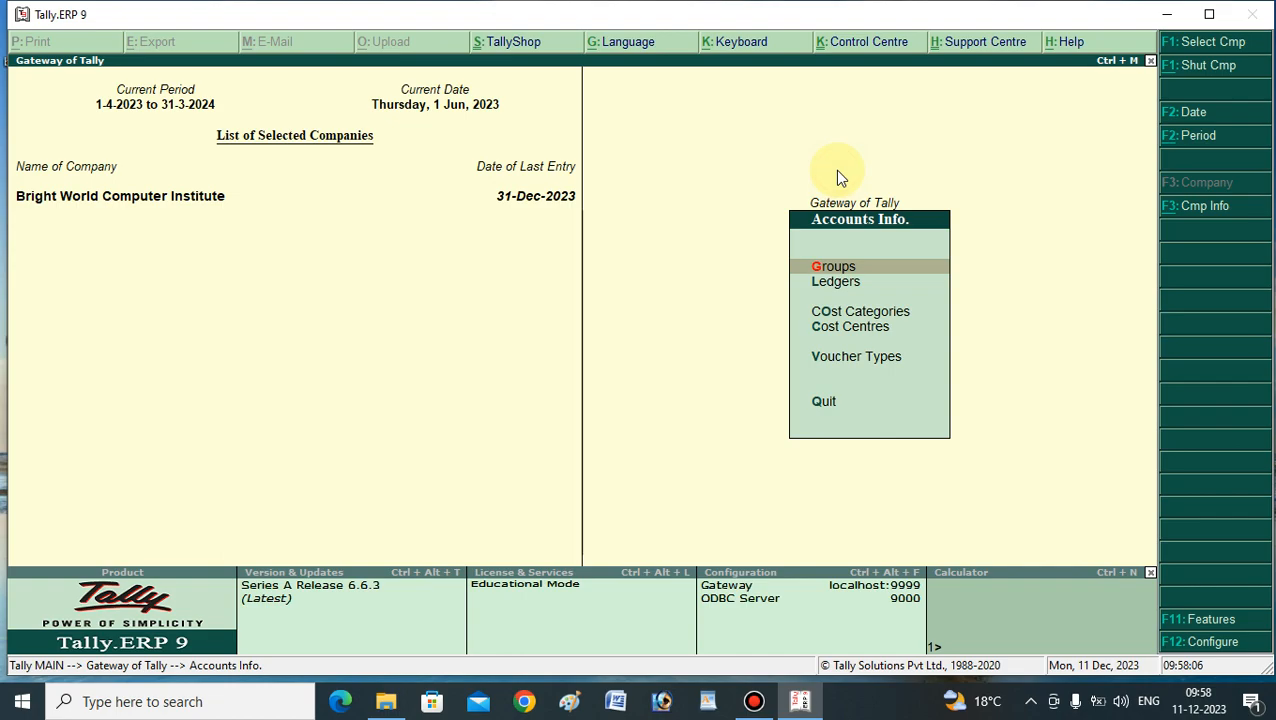
left_click(842, 281)
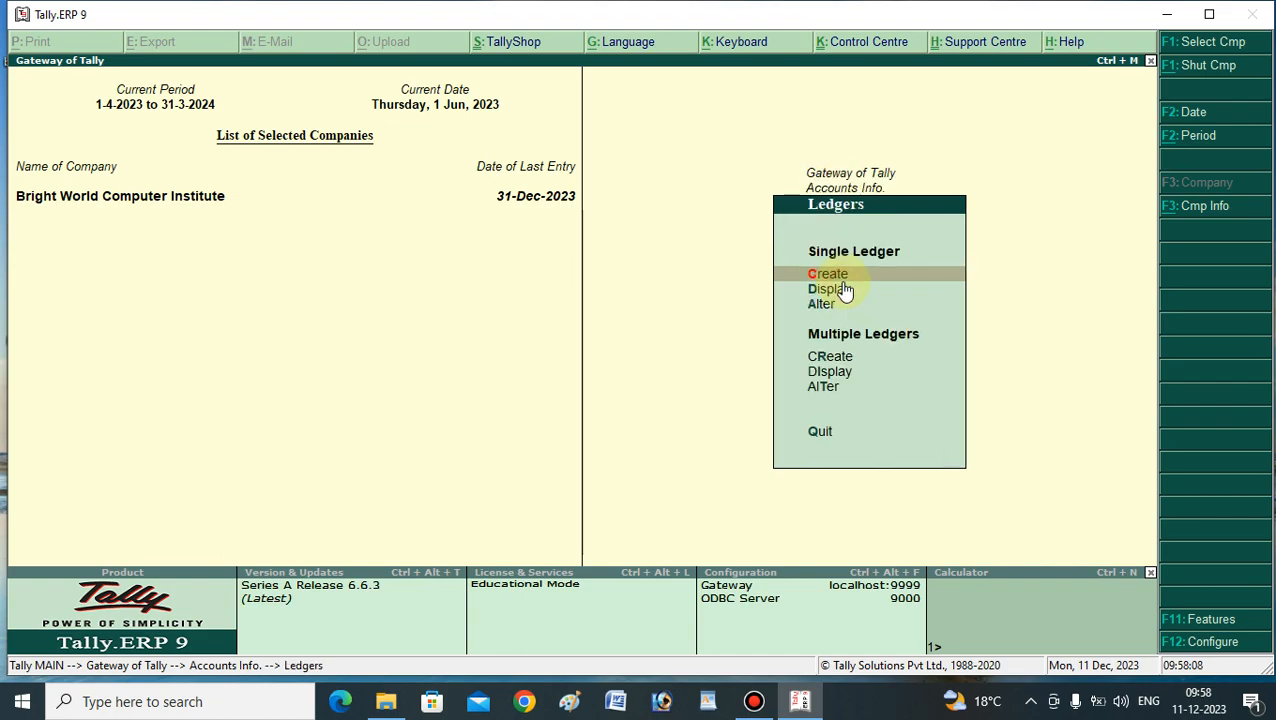
left_click(838, 275)
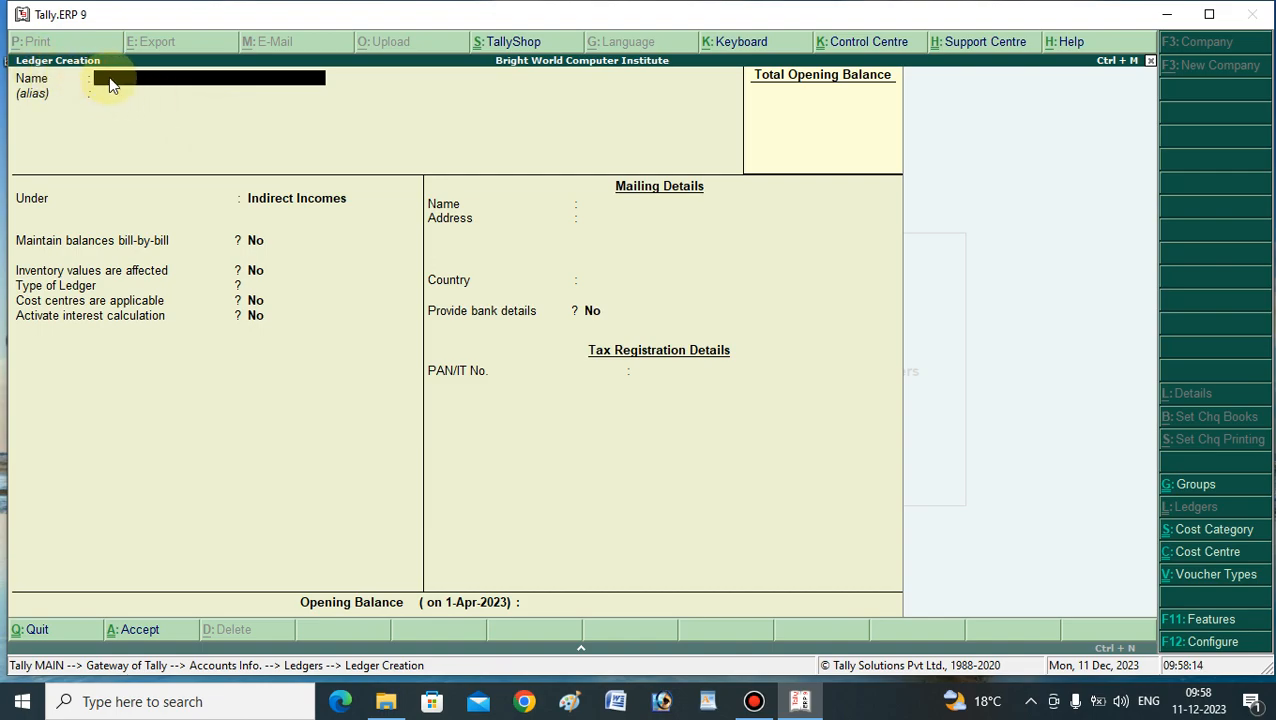
type("Interest on Loan")
key("Return")
key("Return")
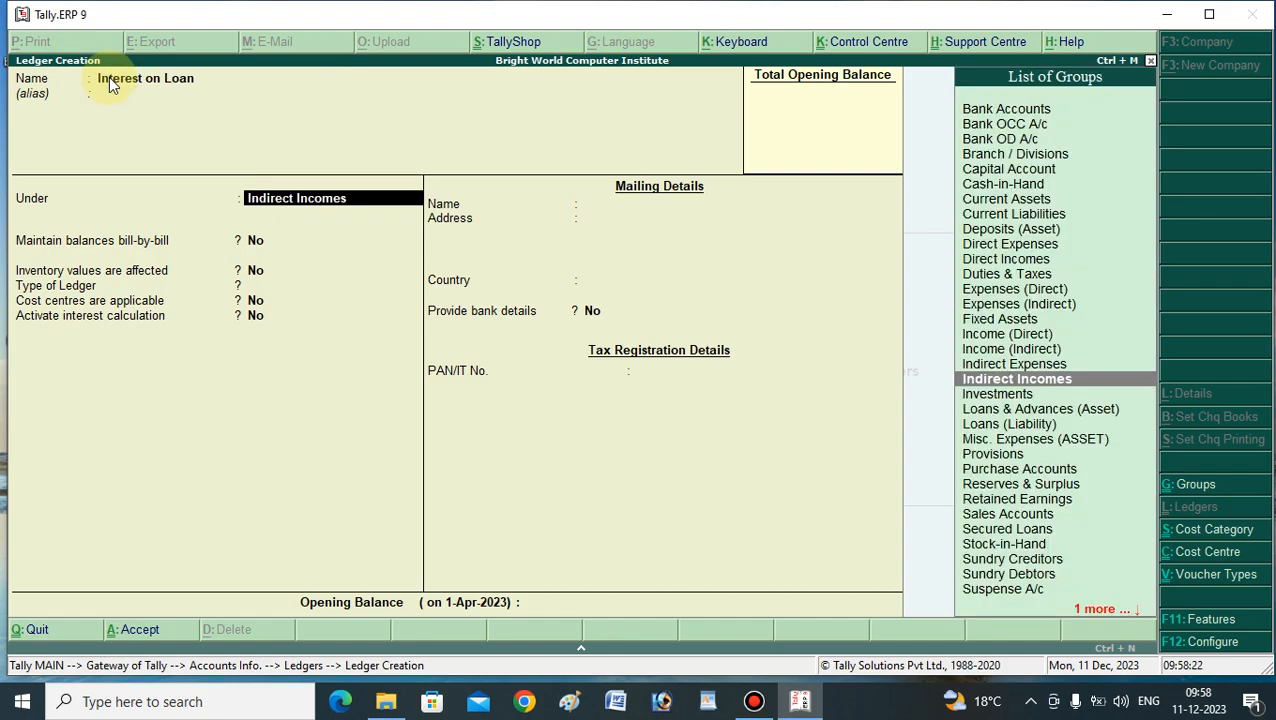
Step: Place the ledger under Indirect Expenses, save it with the remaining settings at their defaults, and return to the Gateway of Tally
left_click(1024, 367)
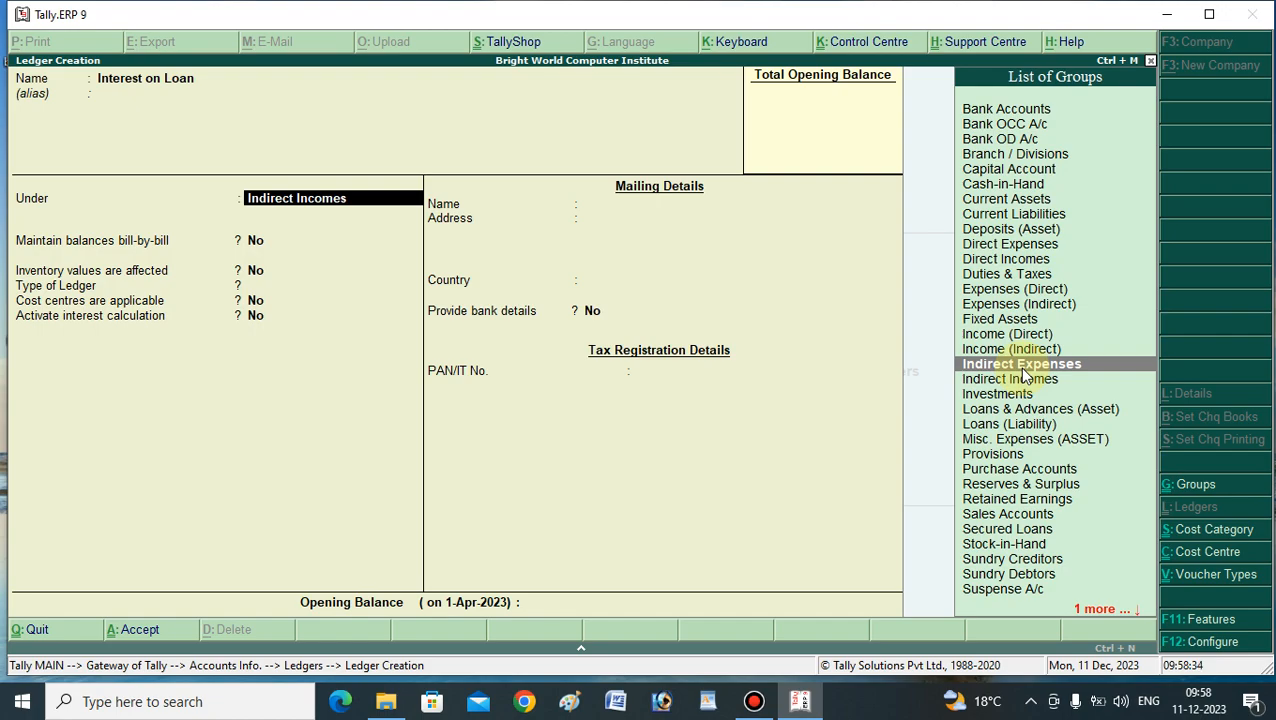
key("Return")
key("Return")
key("Return")
key("Return")
key("Return")
key("Return")
key("Return")
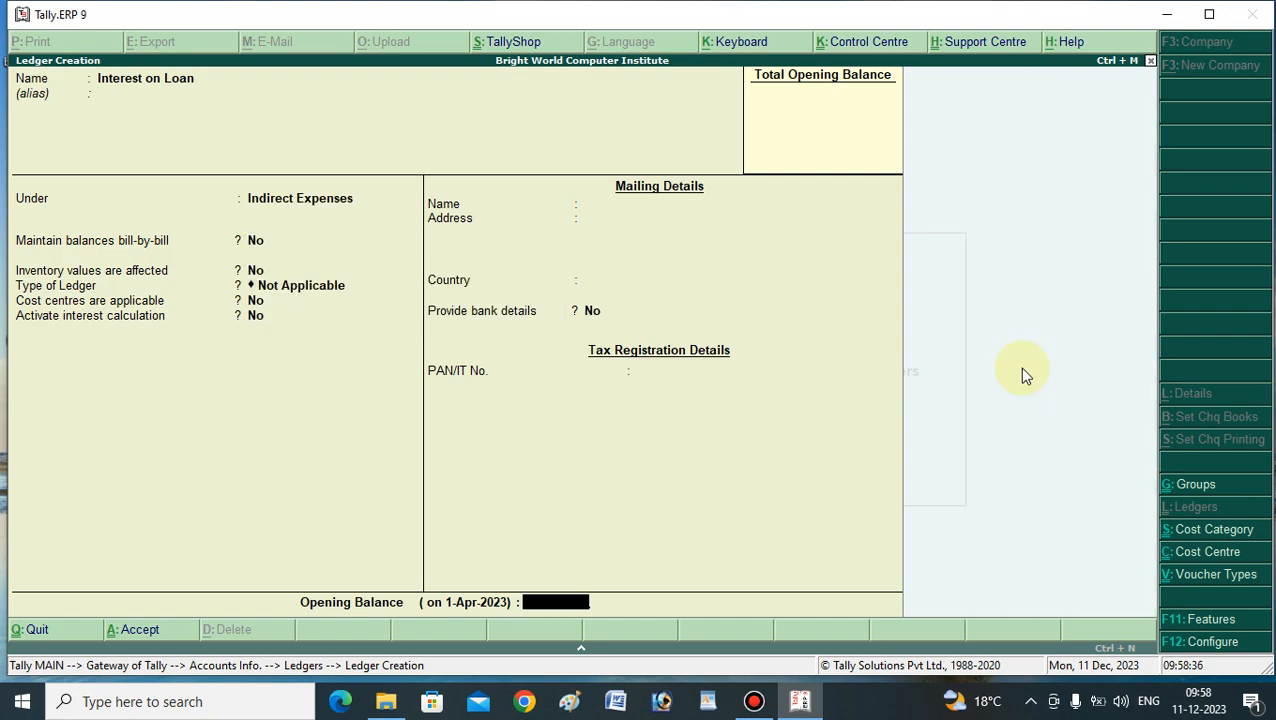
left_click(1022, 374)
key("Return")
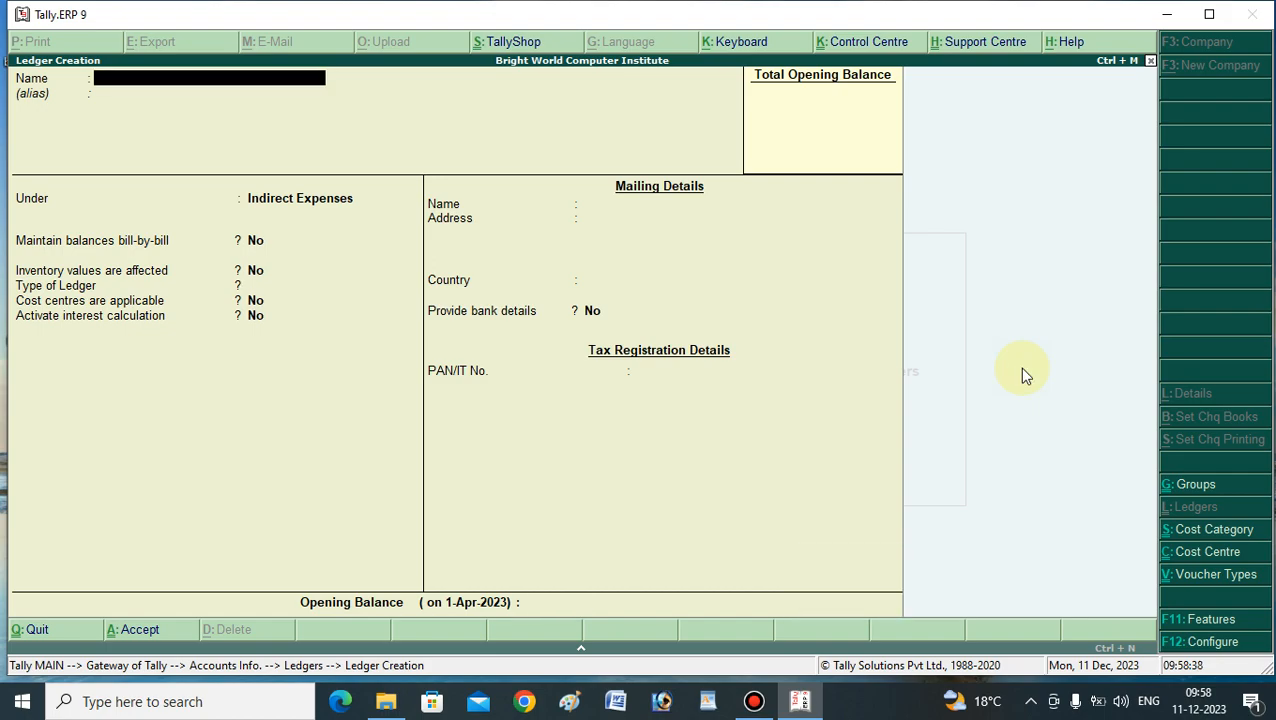
key("Escape")
key("Return")
key("Escape")
key("Escape")
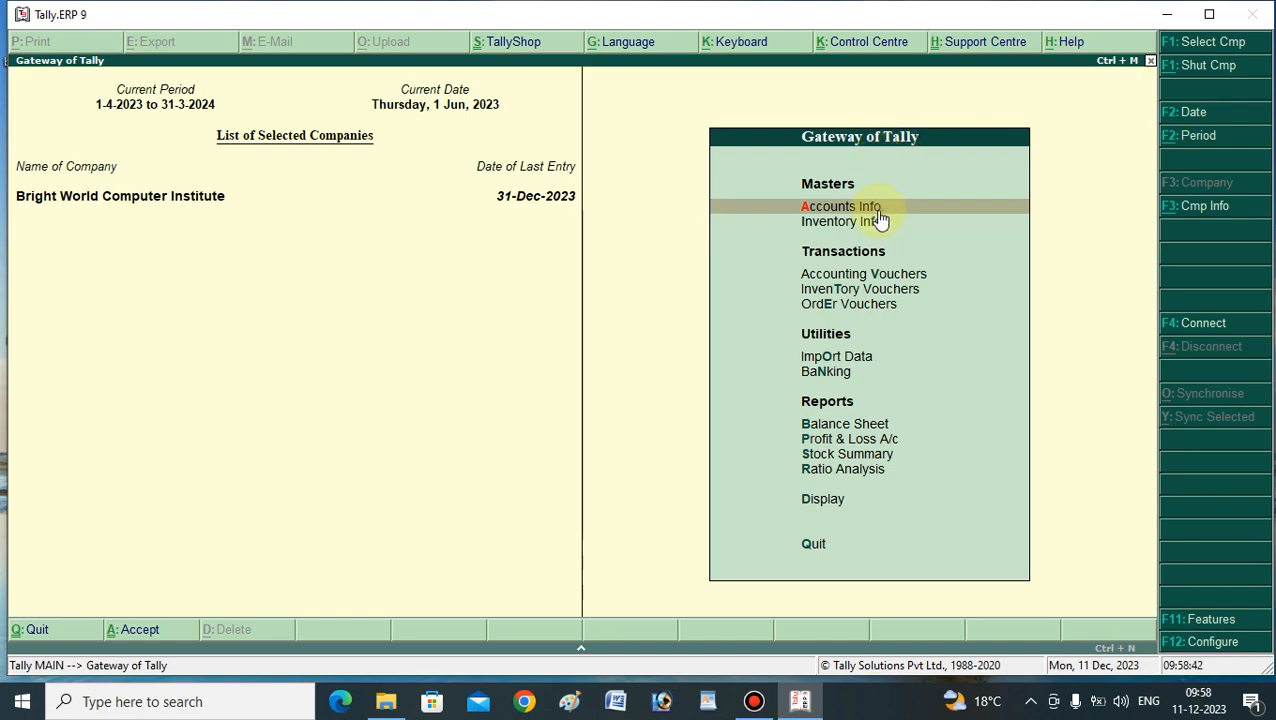
Step: Start an accounting voucher dated 31-7-2023 and set its type to Journal
left_click(865, 275)
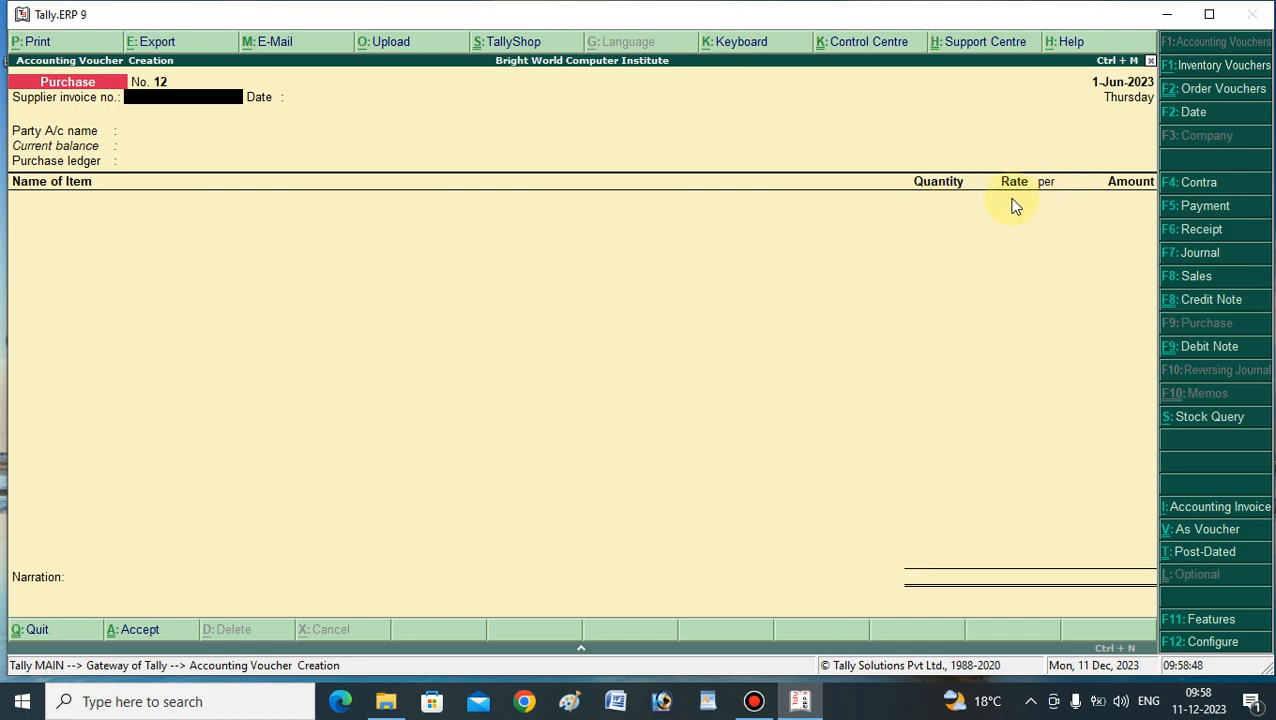
left_click(1191, 120)
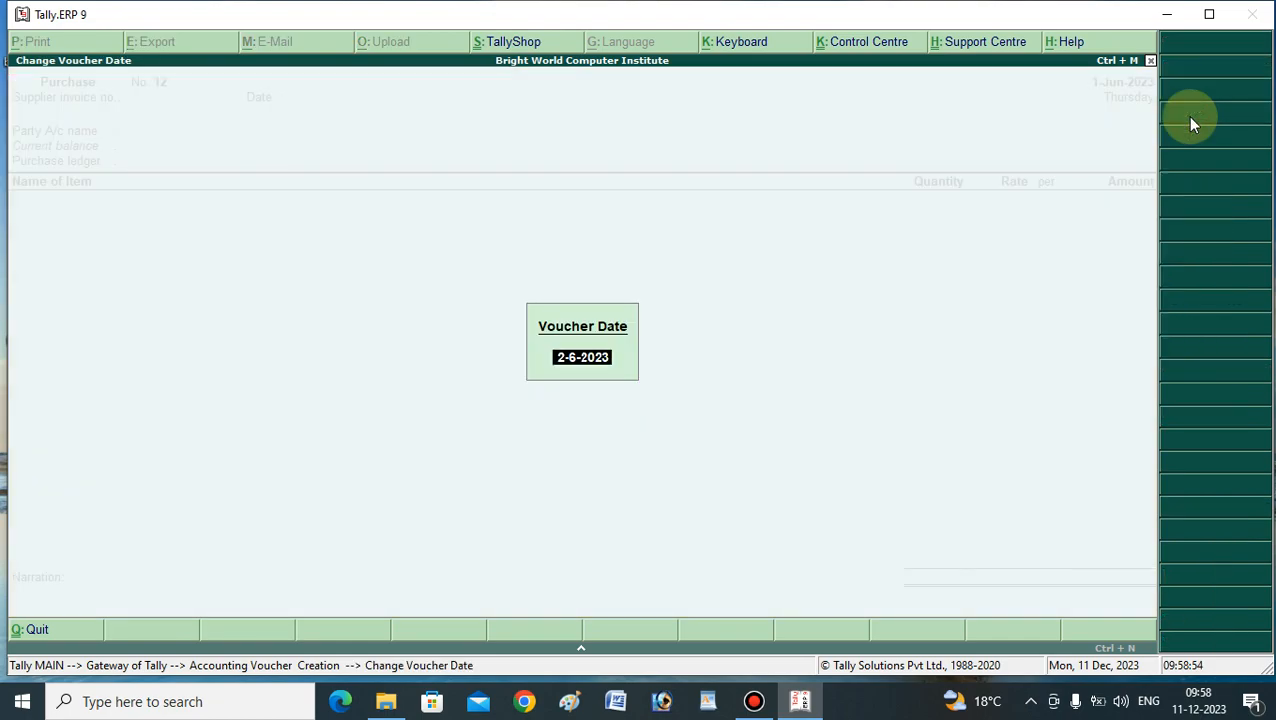
type("31.7")
key("Return")
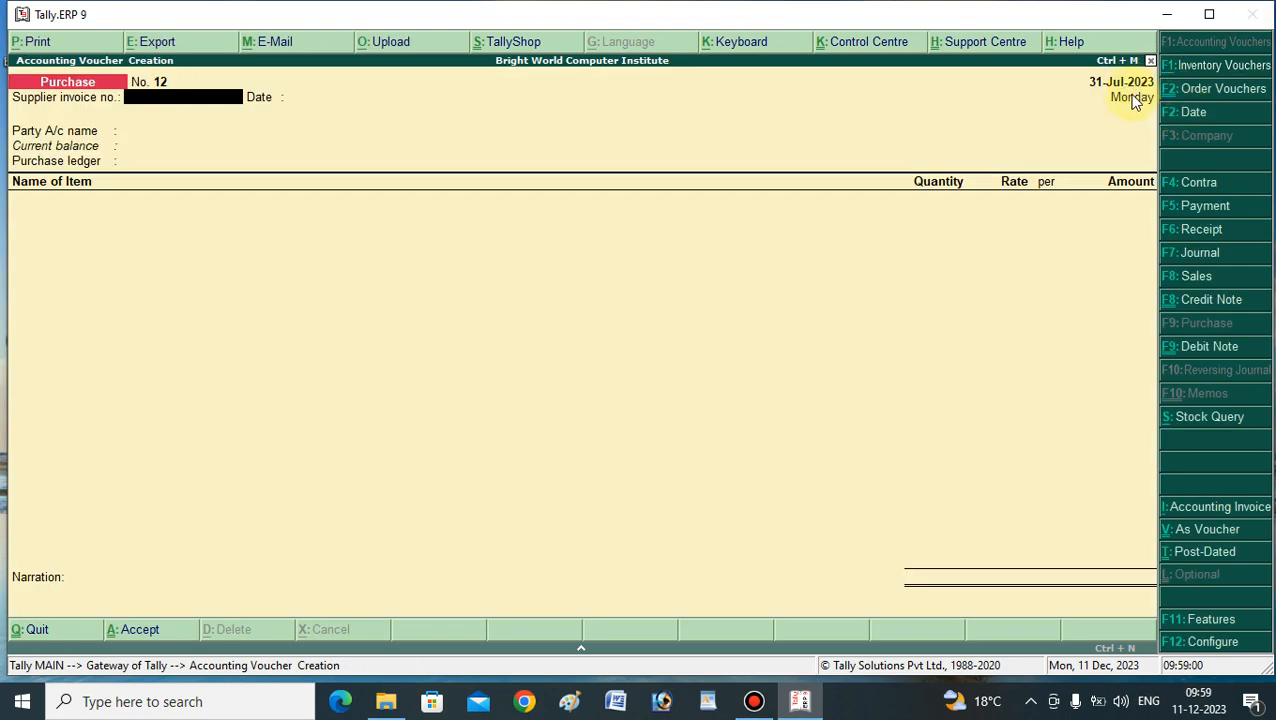
left_click(1197, 257)
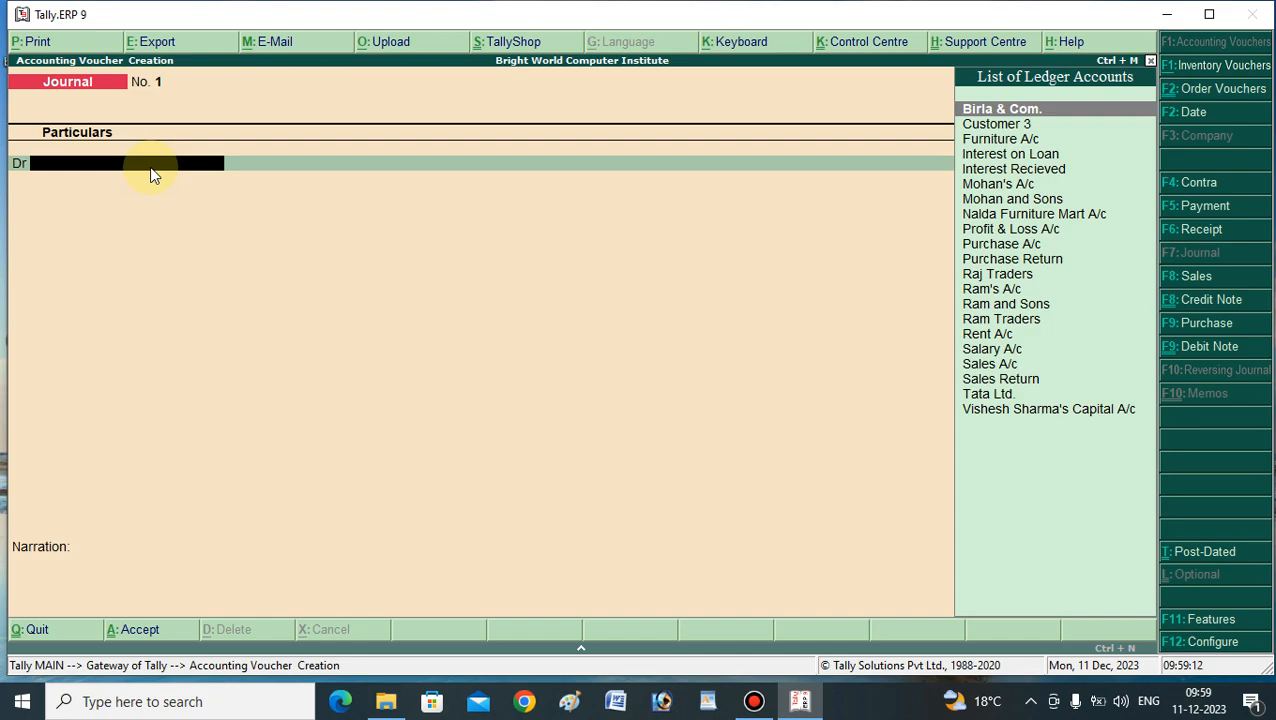
Step: Debit the Interest on Loan ledger with 739.73 in the journal voucher
type("In")
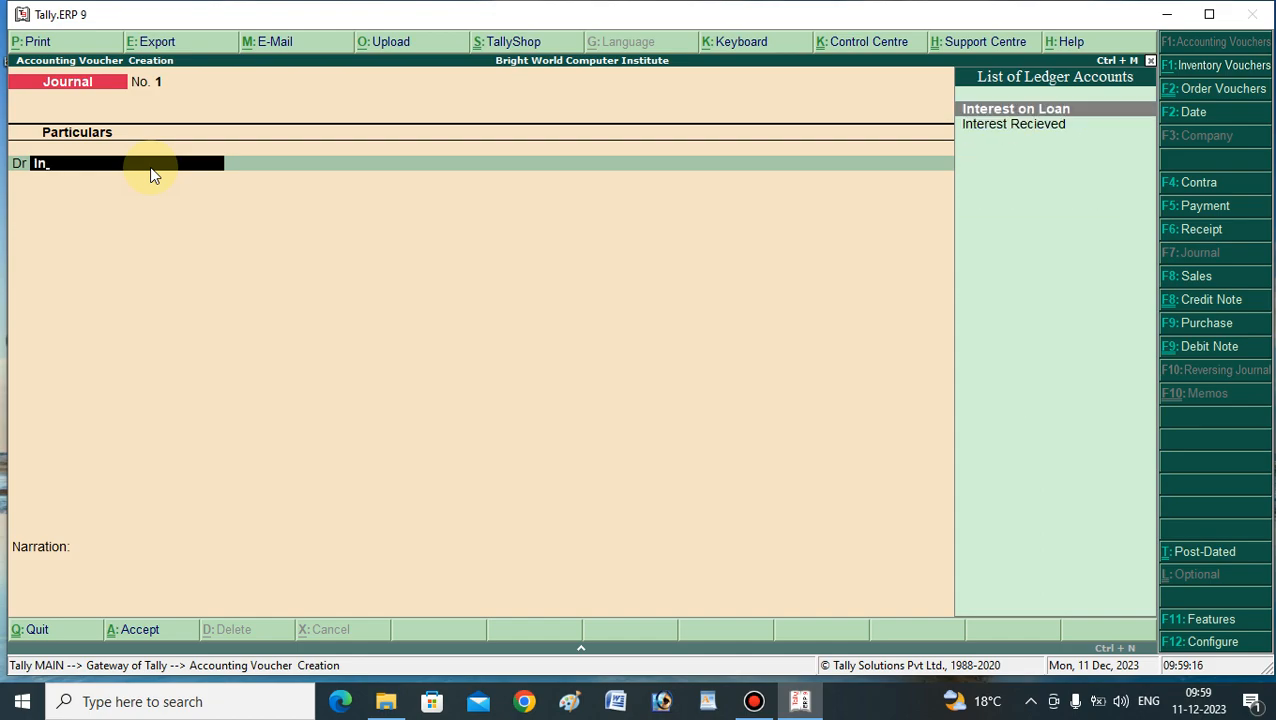
key("Return")
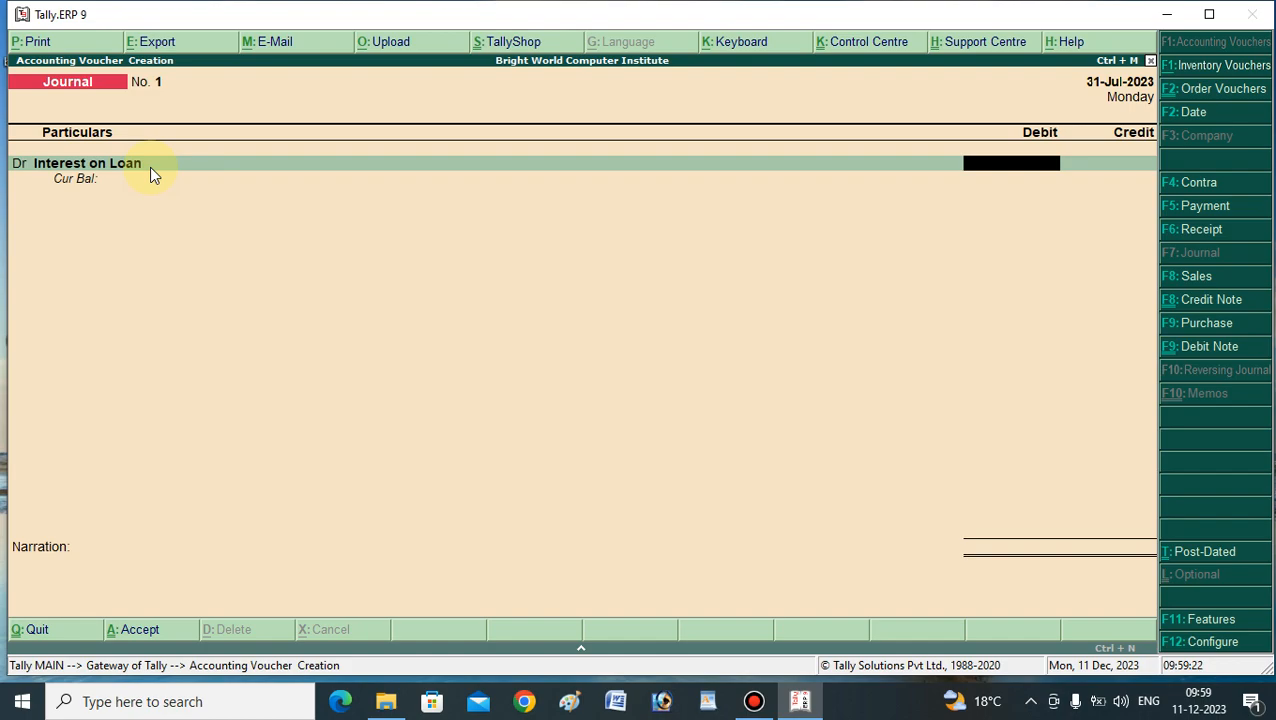
type("739.73")
key("Return")
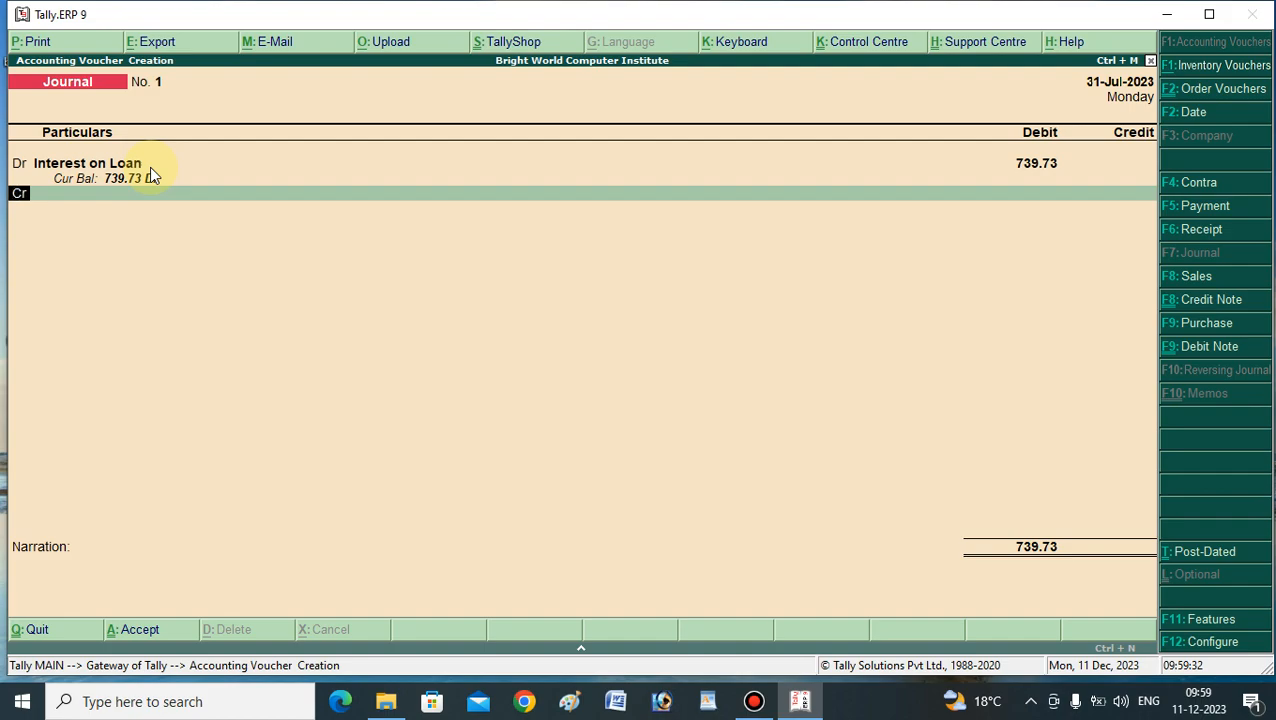
Step: Credit Raj Traders with 739.73 as the balancing entry of the journal voucher
key("Return")
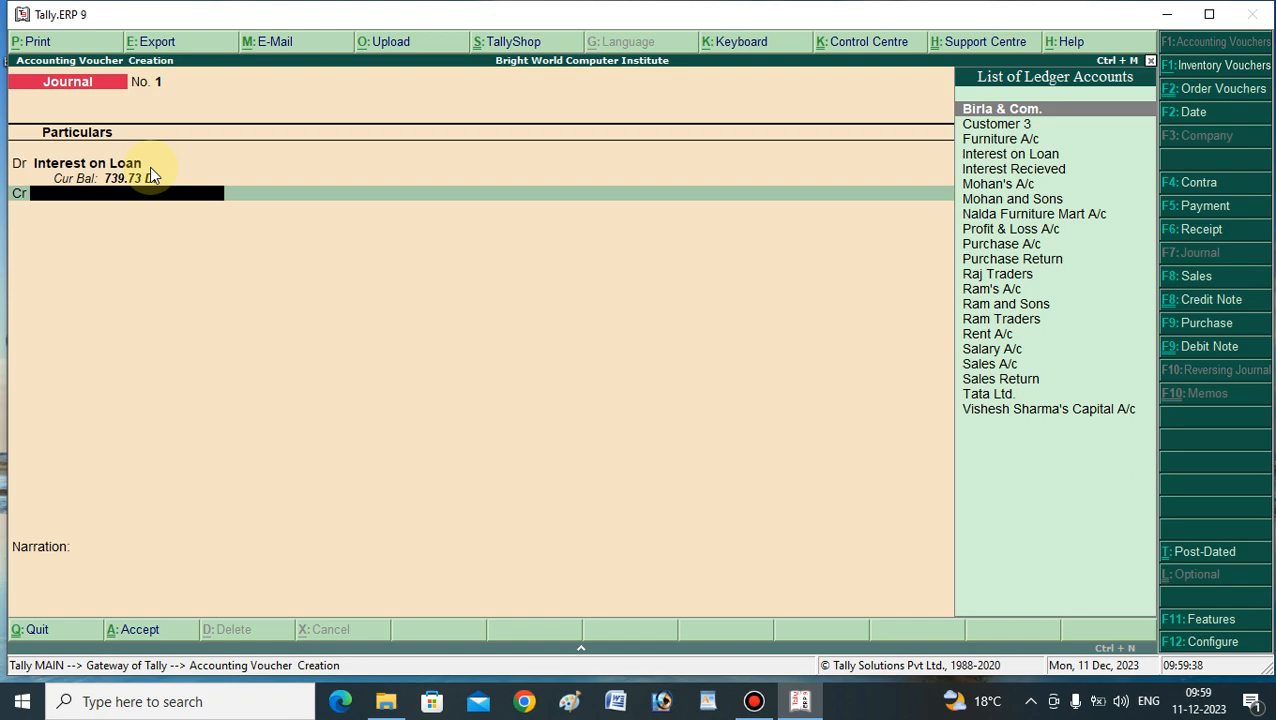
type("Raj")
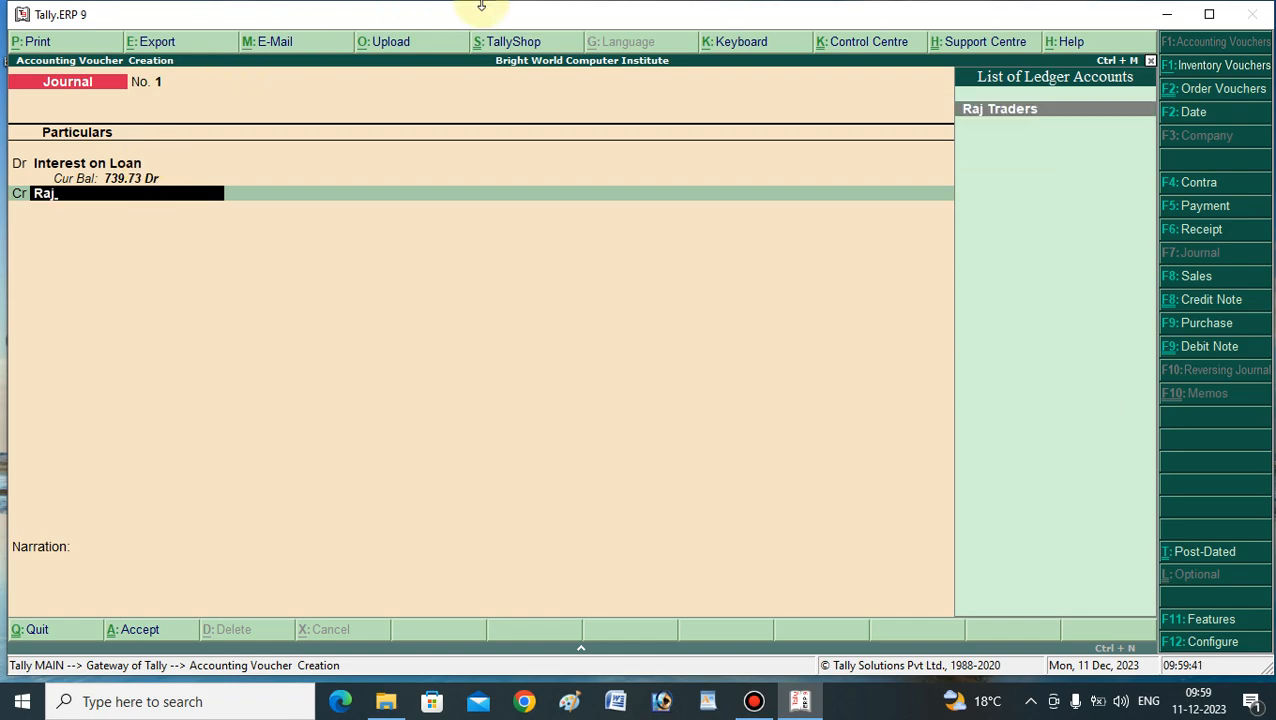
left_click(1002, 112)
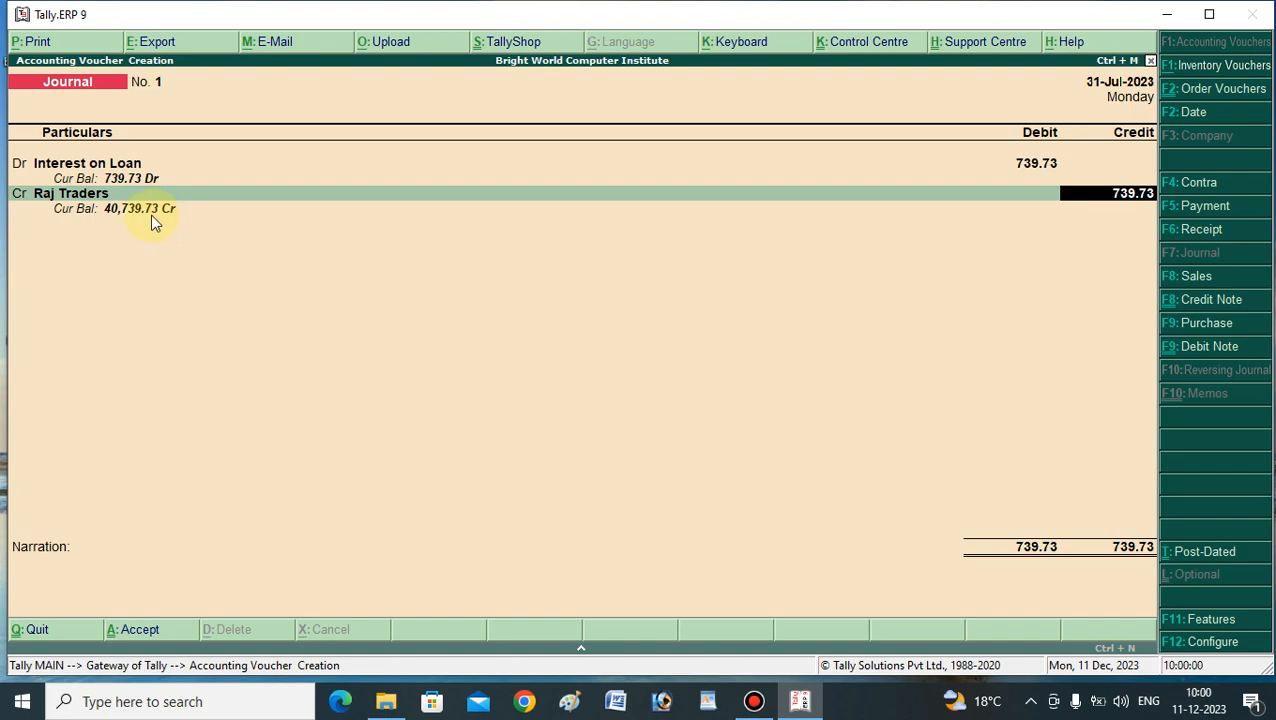
key("Return")
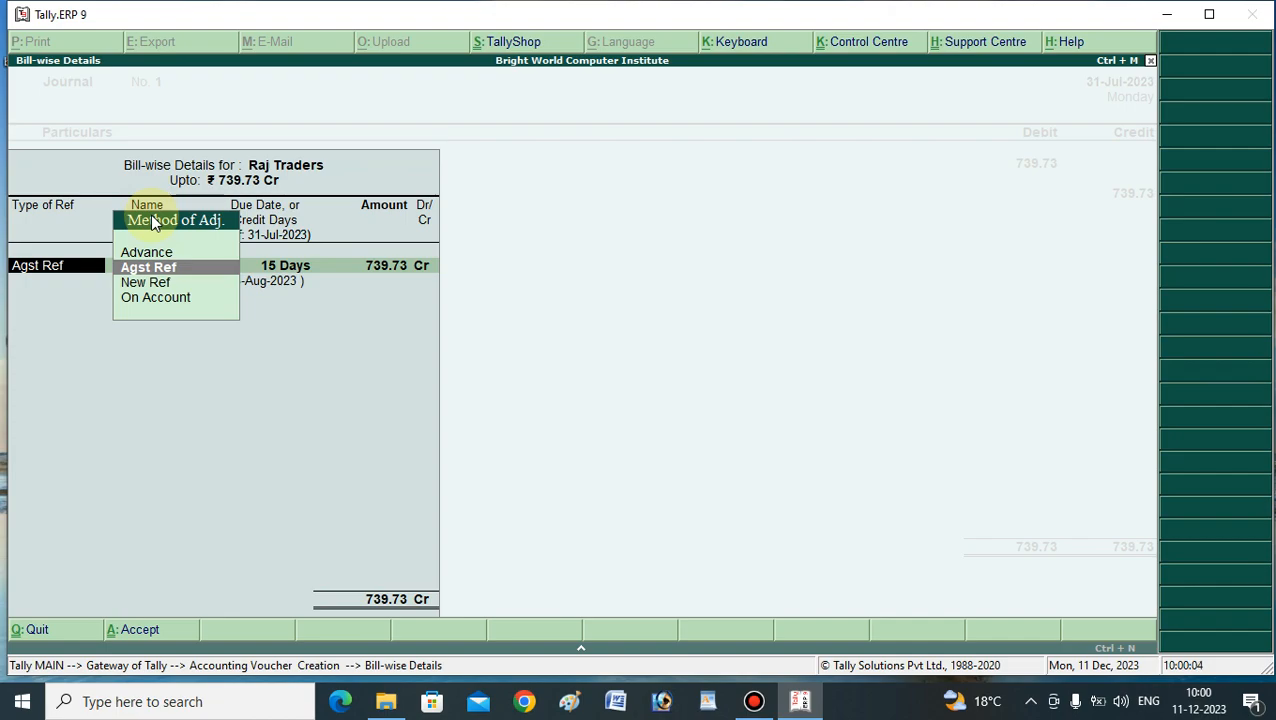
Step: Allocate Raj Traders' 739.73 credit as Agst Ref to bill 123, leaving the narration blank
key("Return")
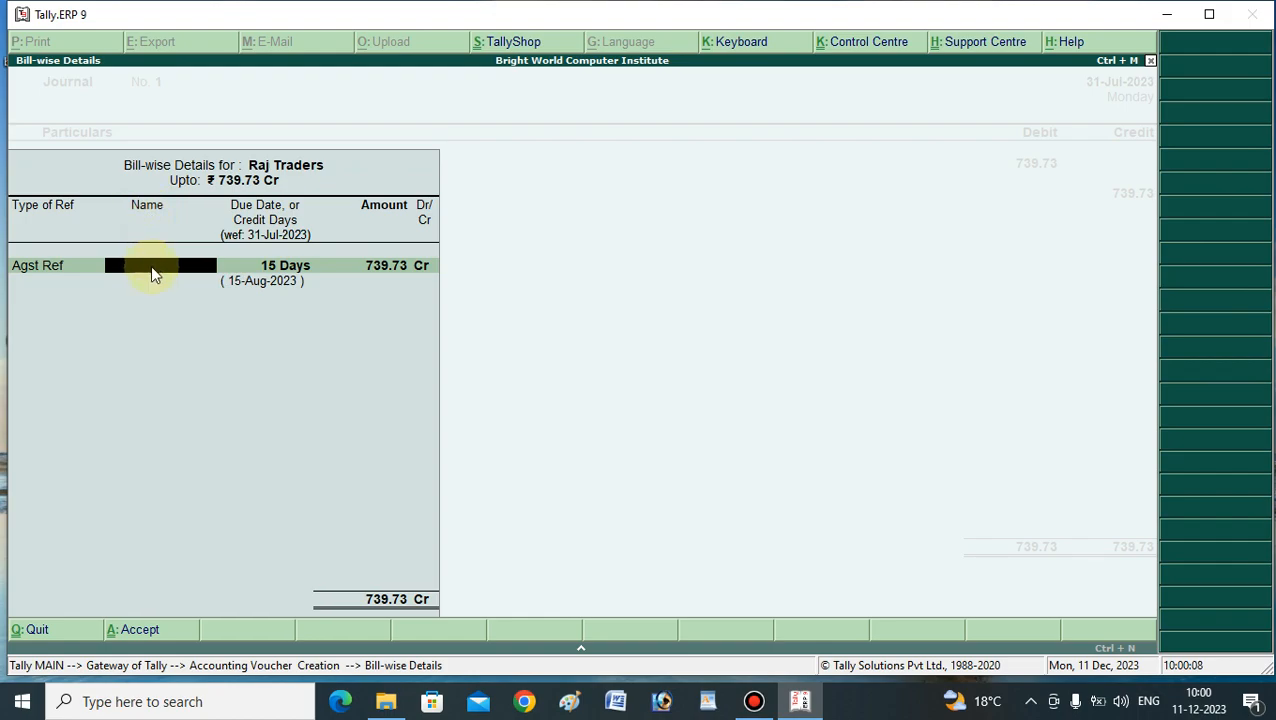
type("123")
key("Return")
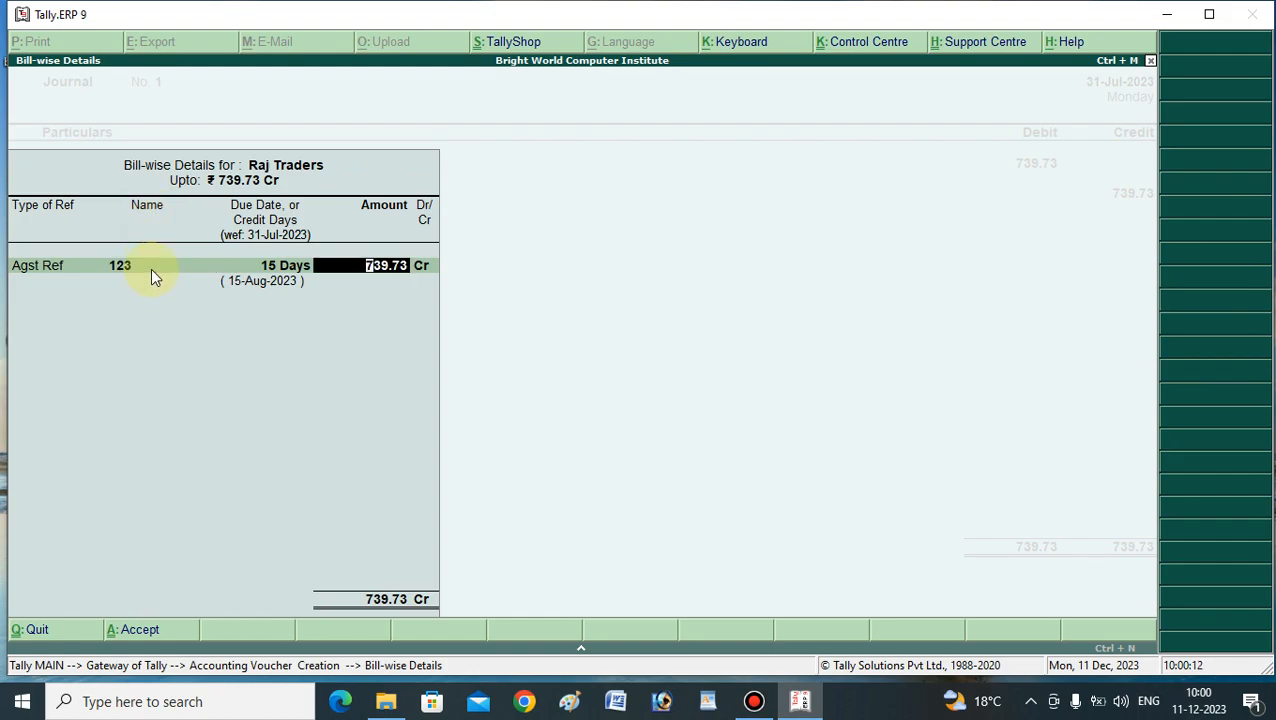
key("Return")
key("Return")
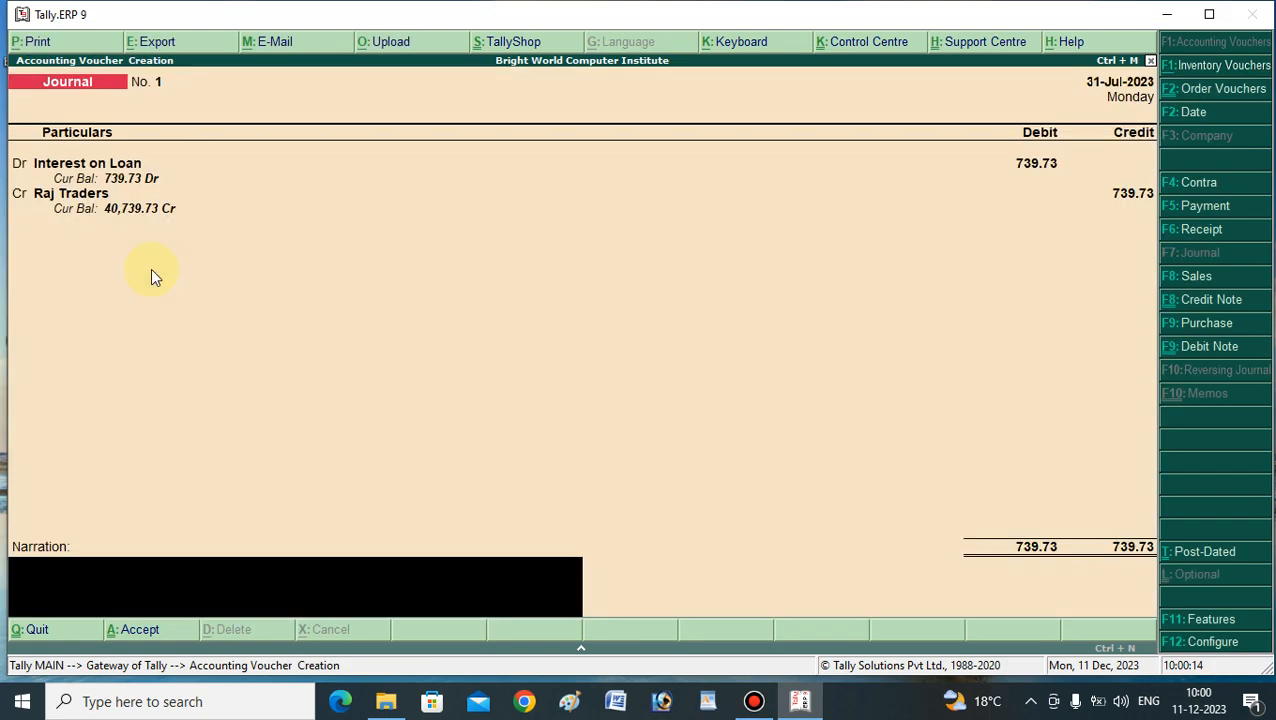
key("Return")
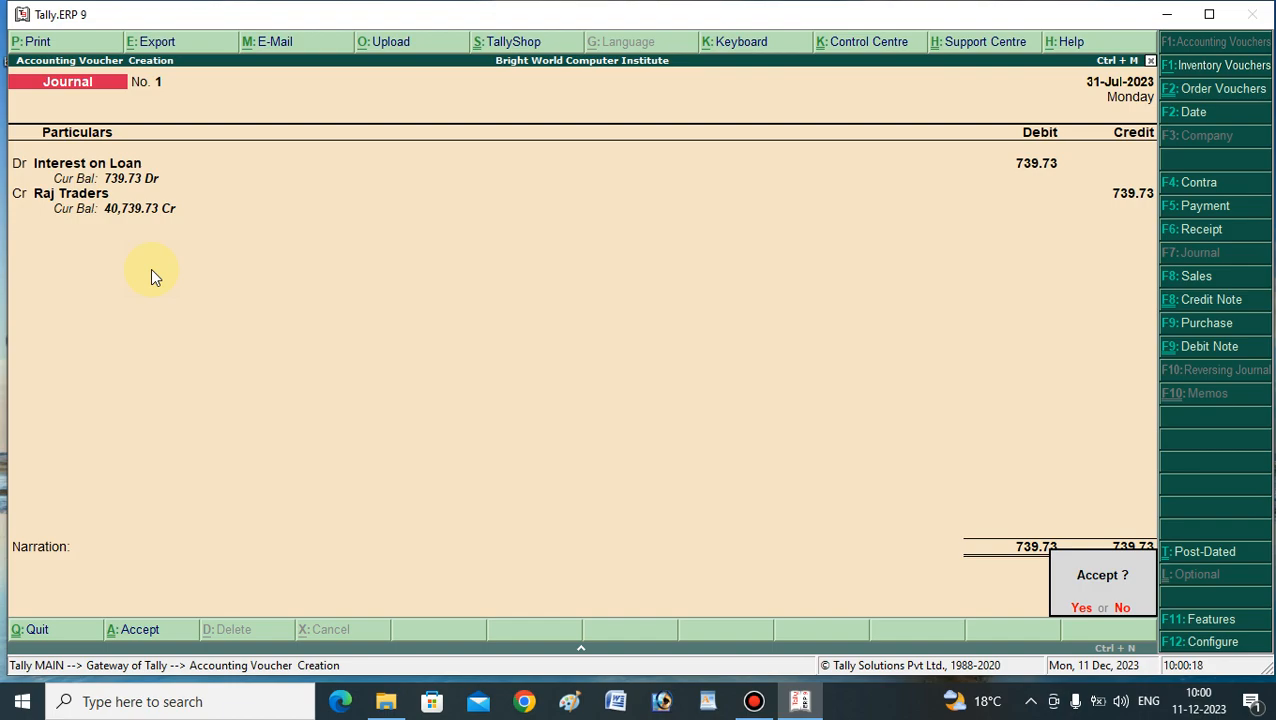
Step: Return to Raj Traders' bill-wise details without accepting the voucher and change the reference type to New Ref
key("Escape")
key("BackSpace")
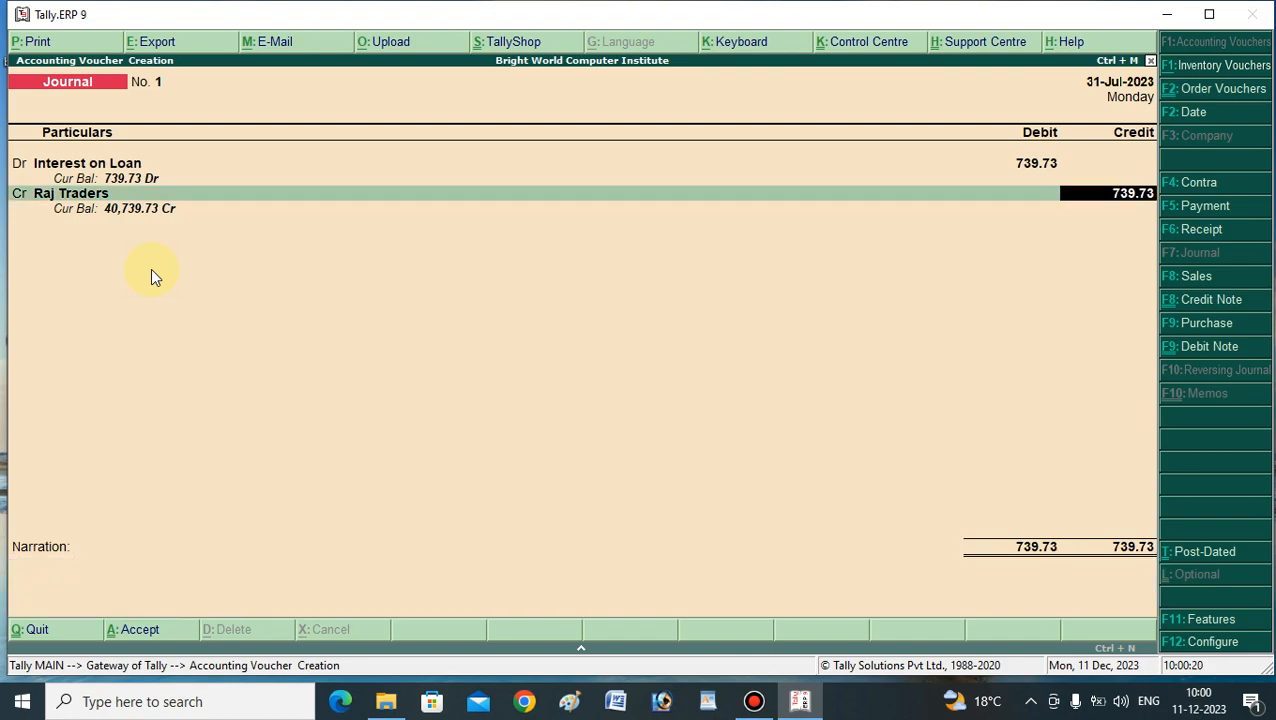
key("BackSpace")
key("Return")
key("Return")
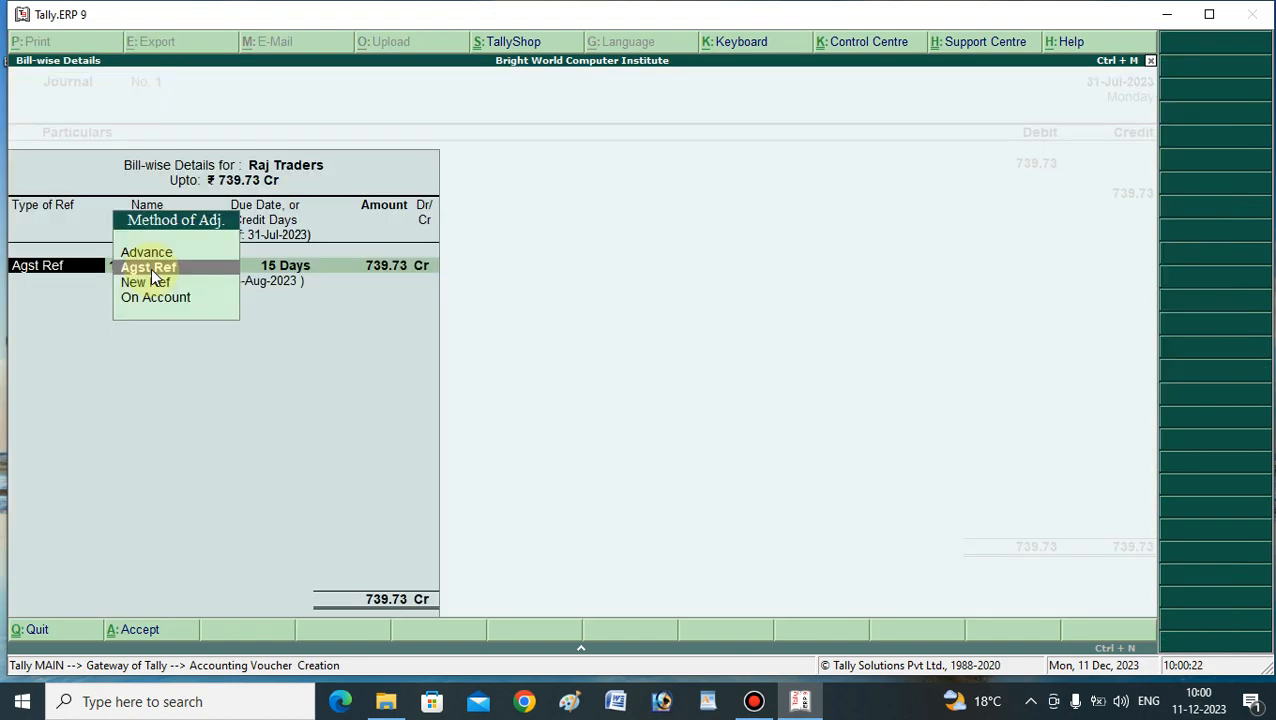
key("Return")
key("BackSpace")
key("Down")
key("Down")
key("Up")
key("Return")
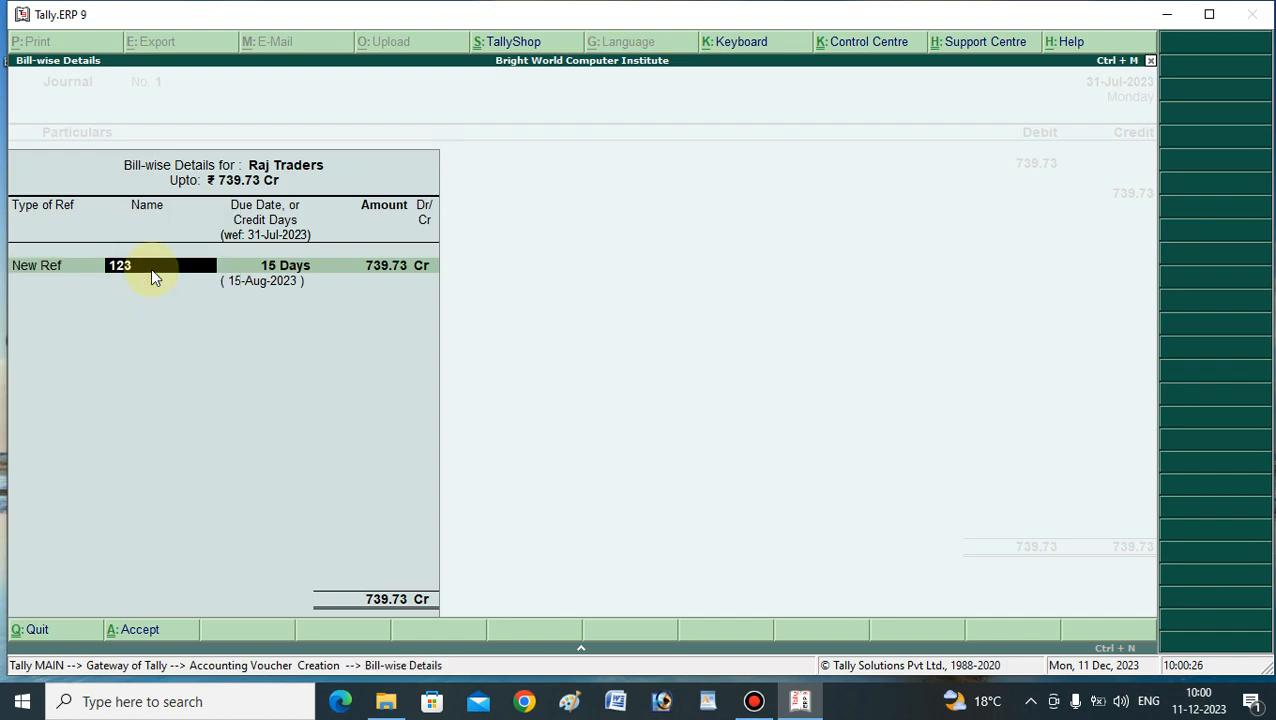
Step: Name the new bill reference Int-123 and clear its credit days
type("Int-123")
key("Return")
key("Return")
key("BackSpace")
key("BackSpace")
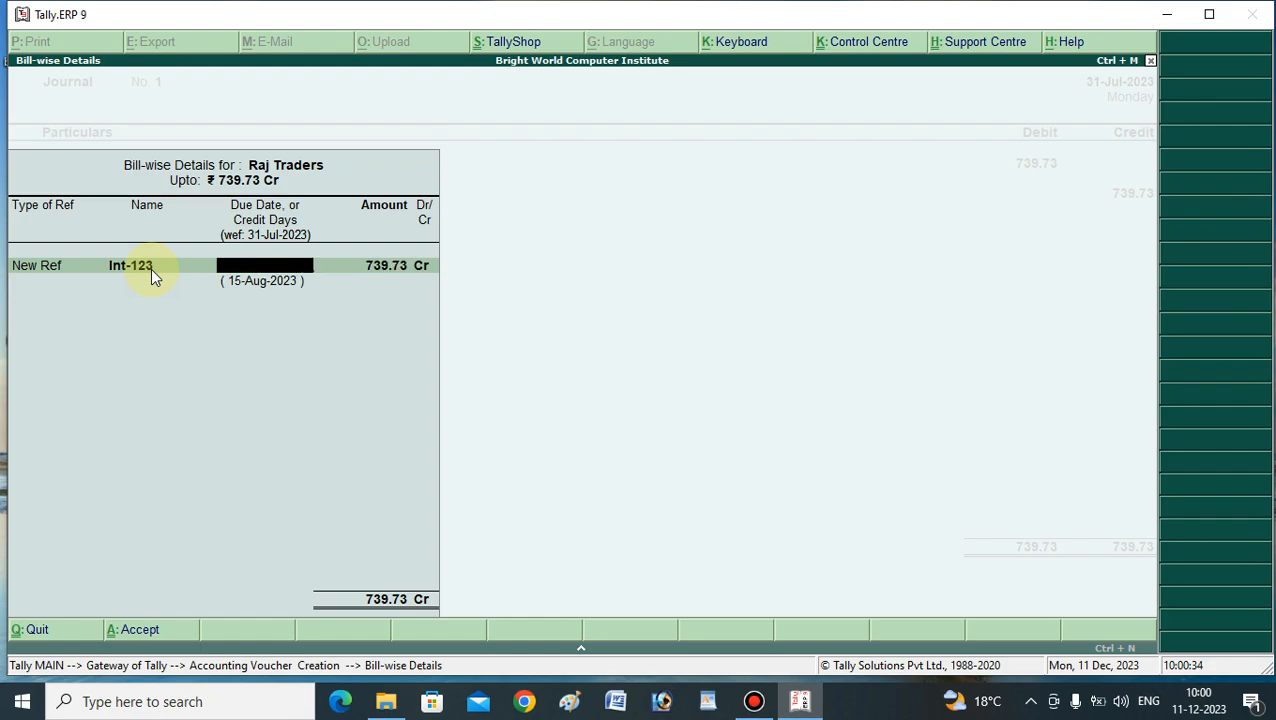
Step: Confirm the bill-wise allocation of 739.73 and save the journal voucher without a narration
key("Return")
key("Return")
key("Return")
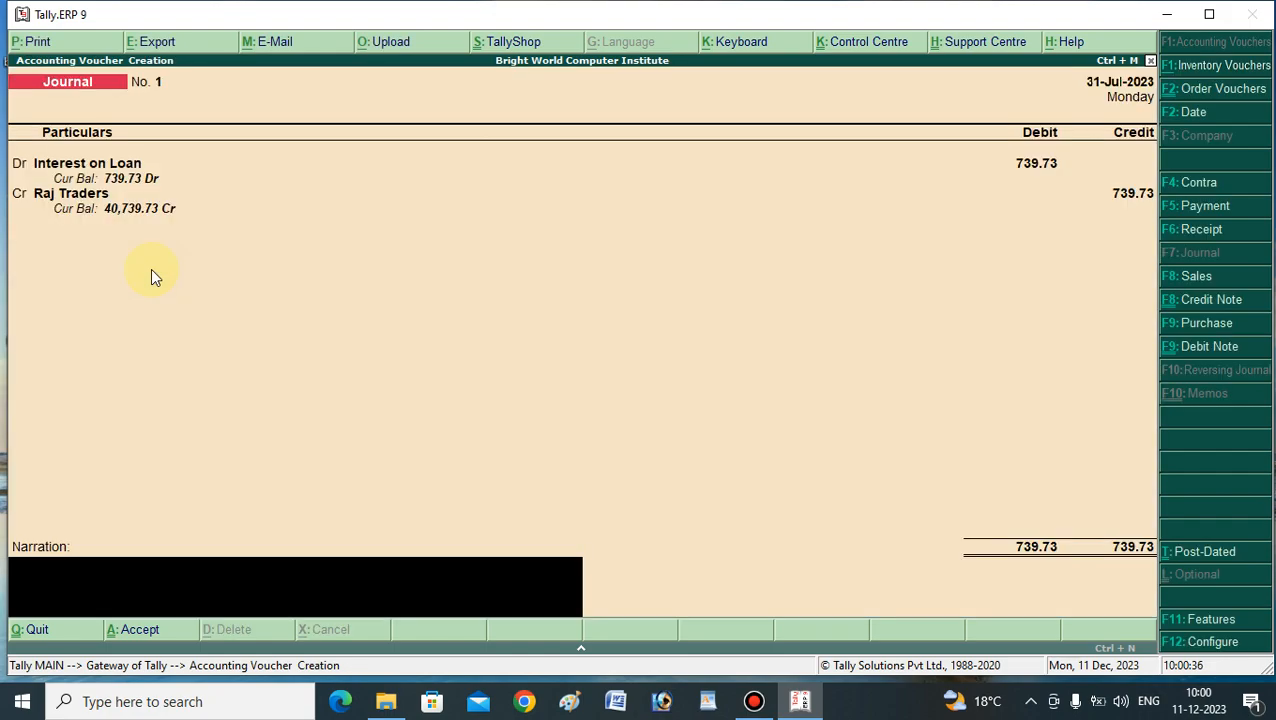
key("Return")
key("Return")
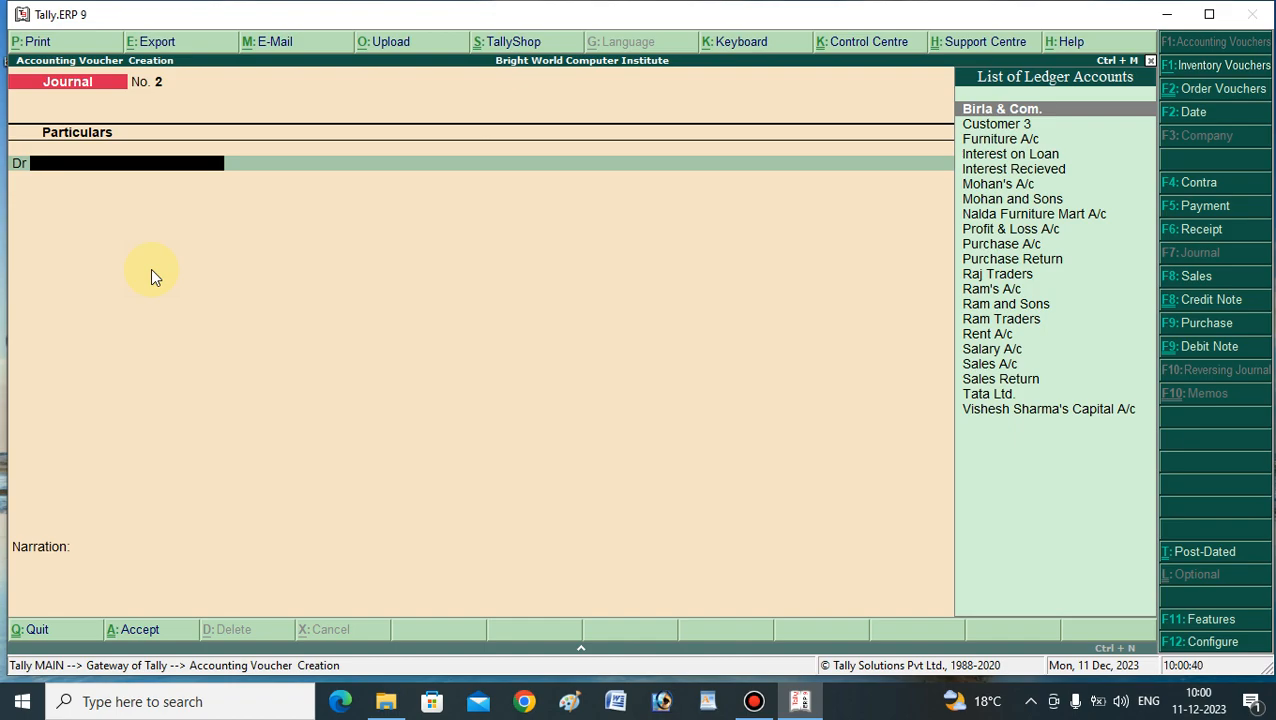
Step: Switch the voucher type to Payment and debit Raj Traders with 40739.73
left_click(1188, 210)
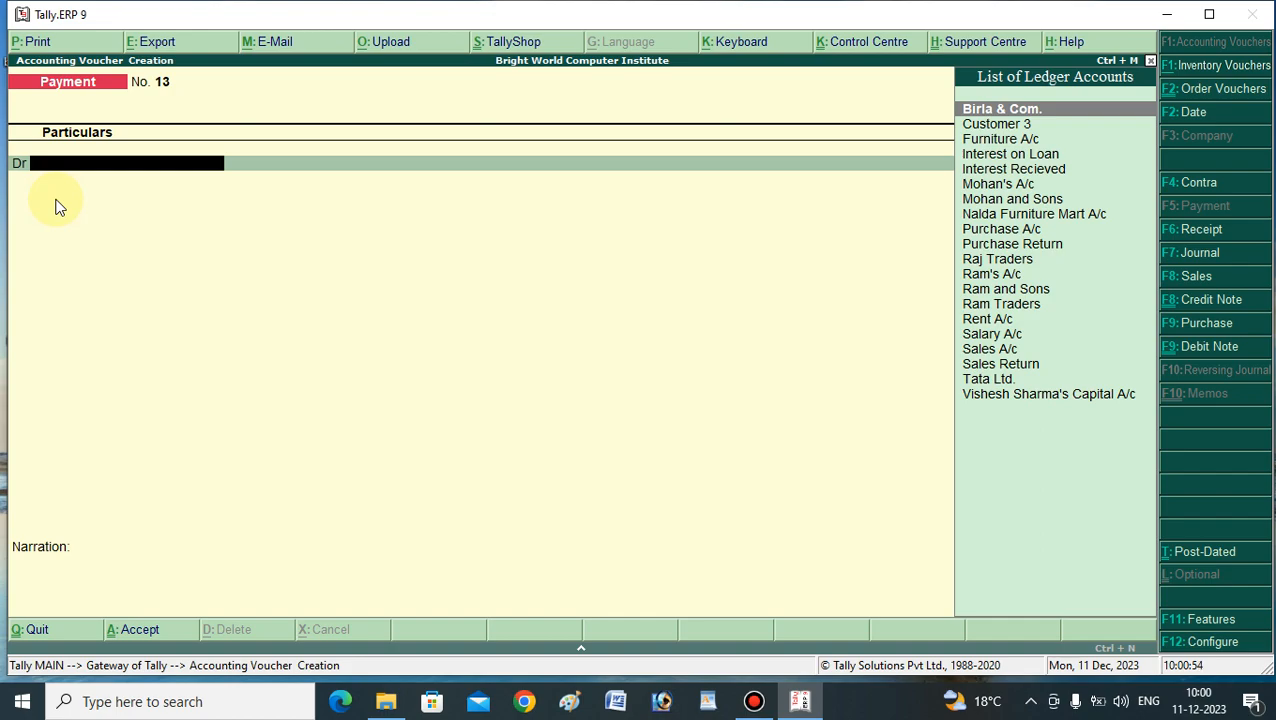
type("Ca")
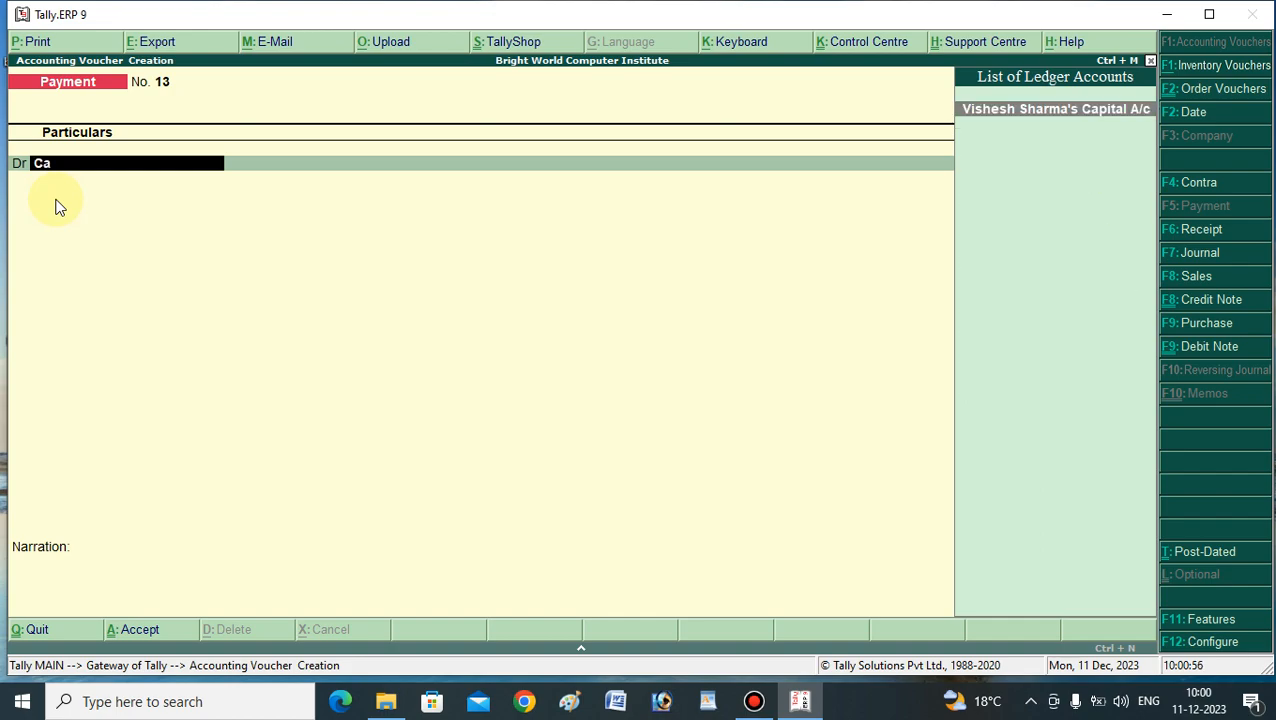
key("BackSpace")
key("BackSpace")
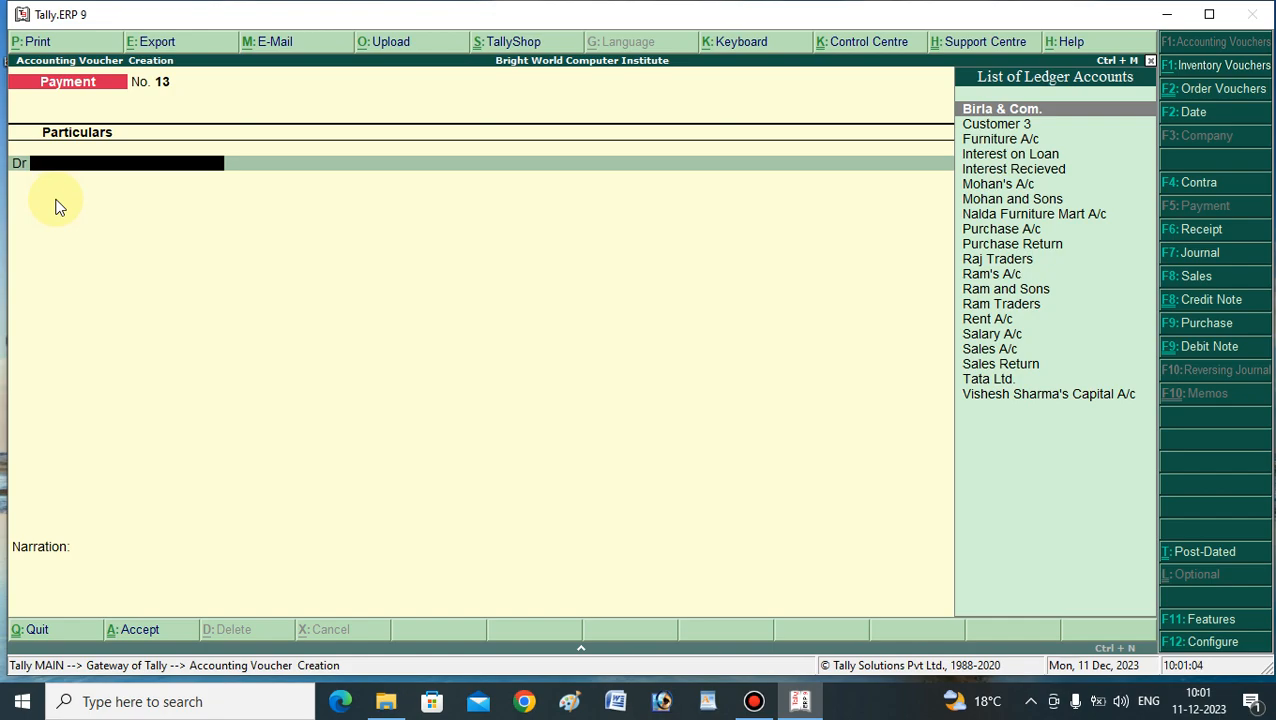
type("Ra")
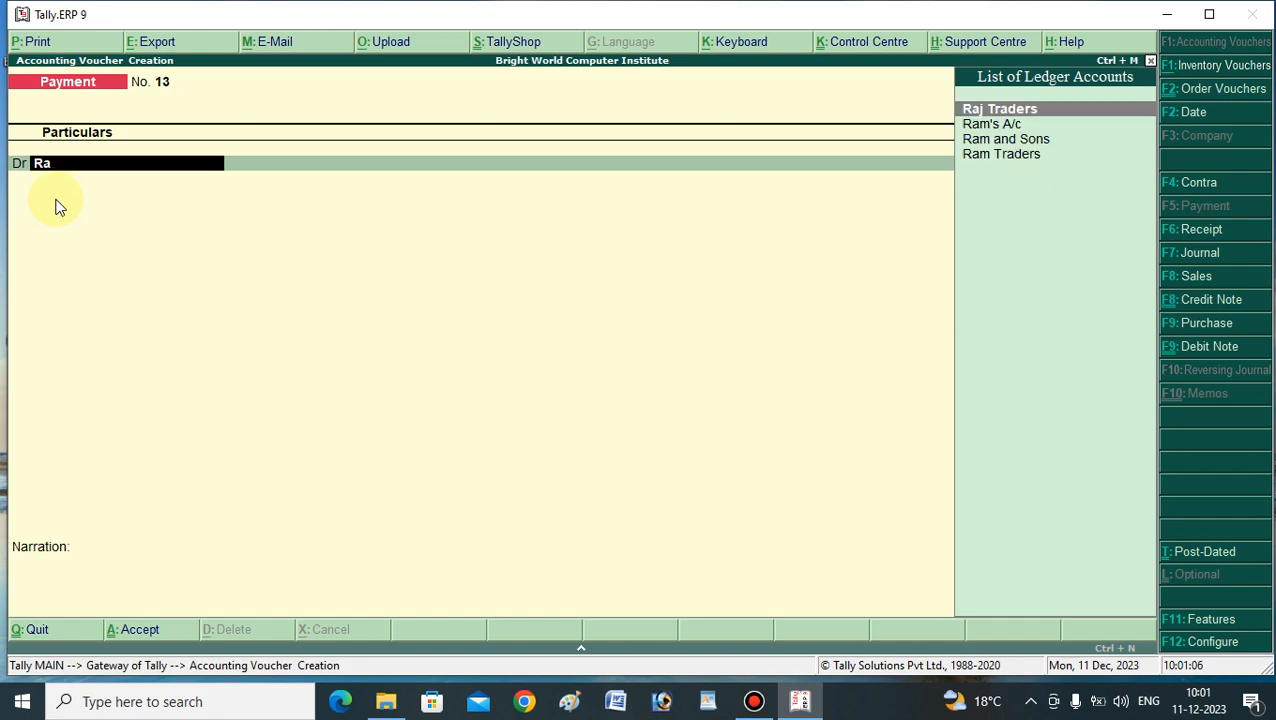
key("Return")
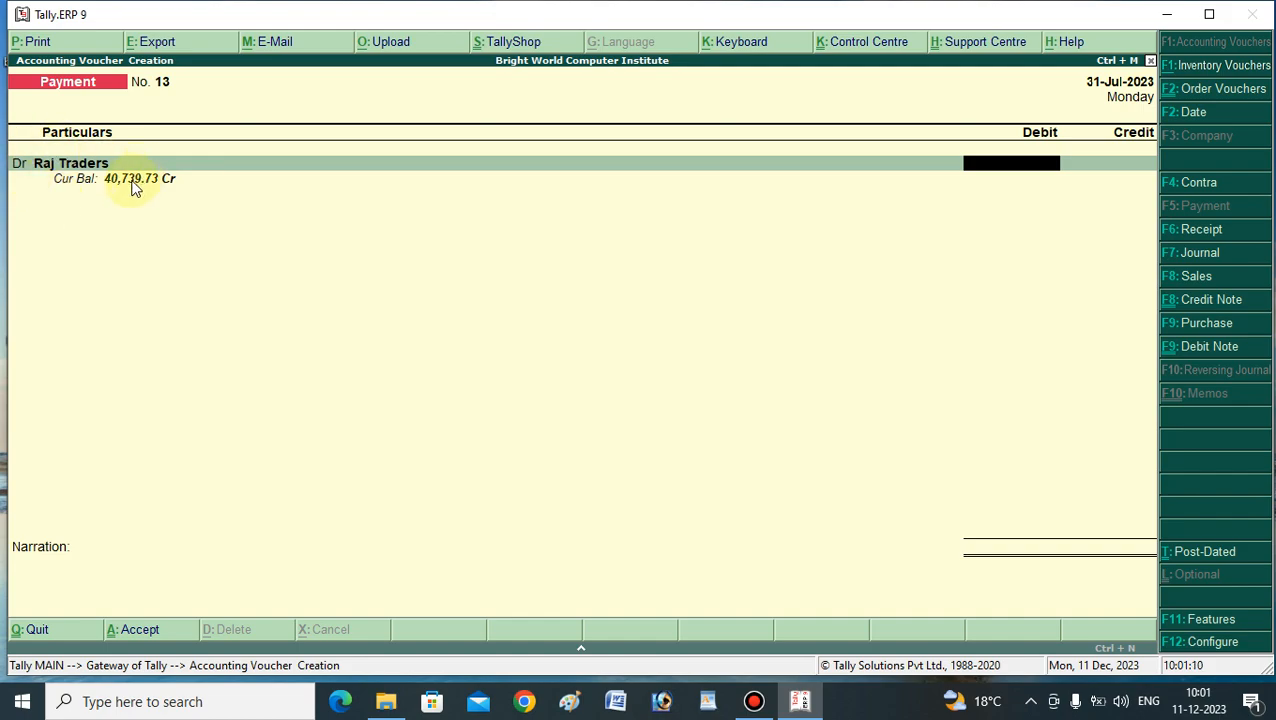
type("40739.73")
key("Return")
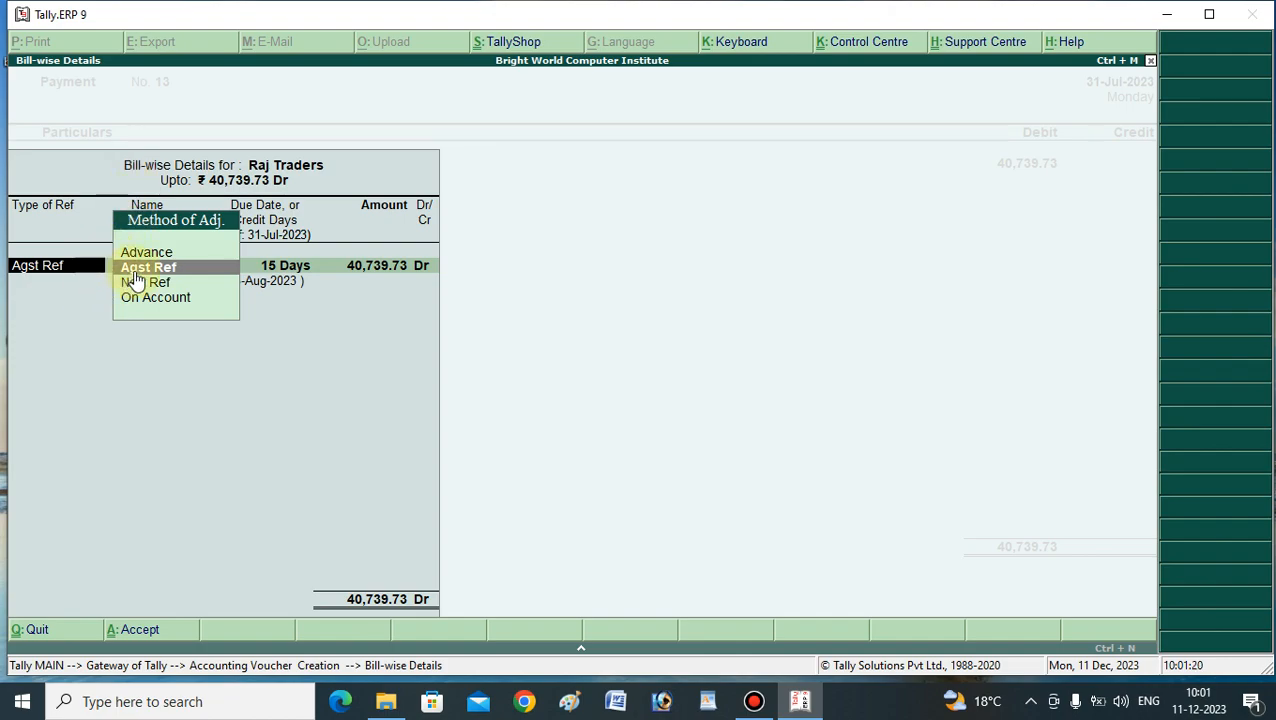
Step: Allocate the full Raj Traders payment as Agst Ref to bill 123
key("Return")
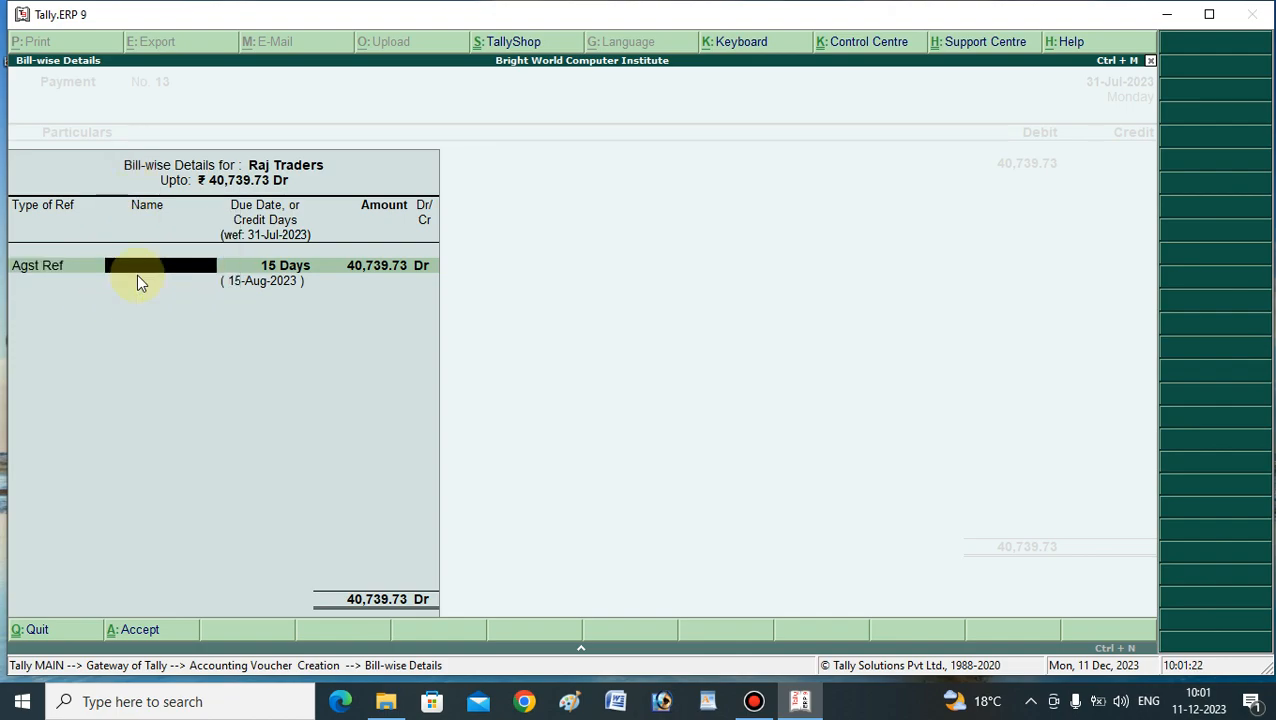
type("123")
key("Return")
key("Return")
key("Return")
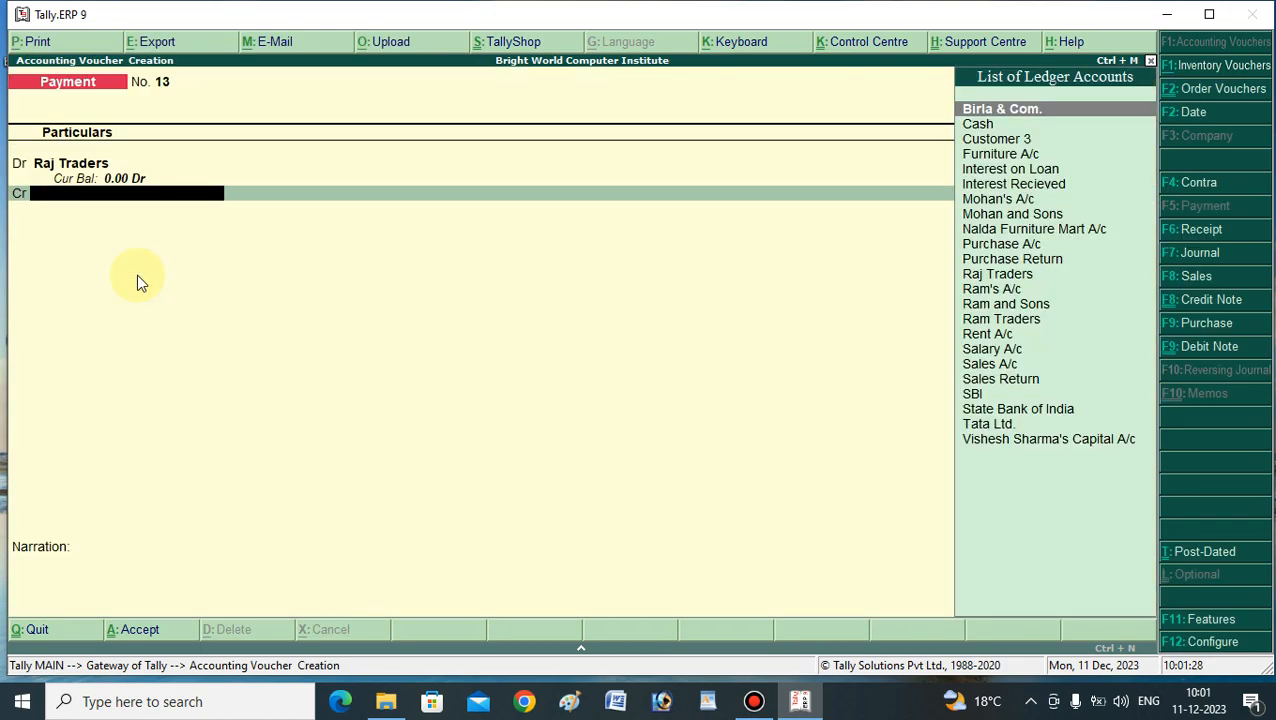
key("Down")
key("Return")
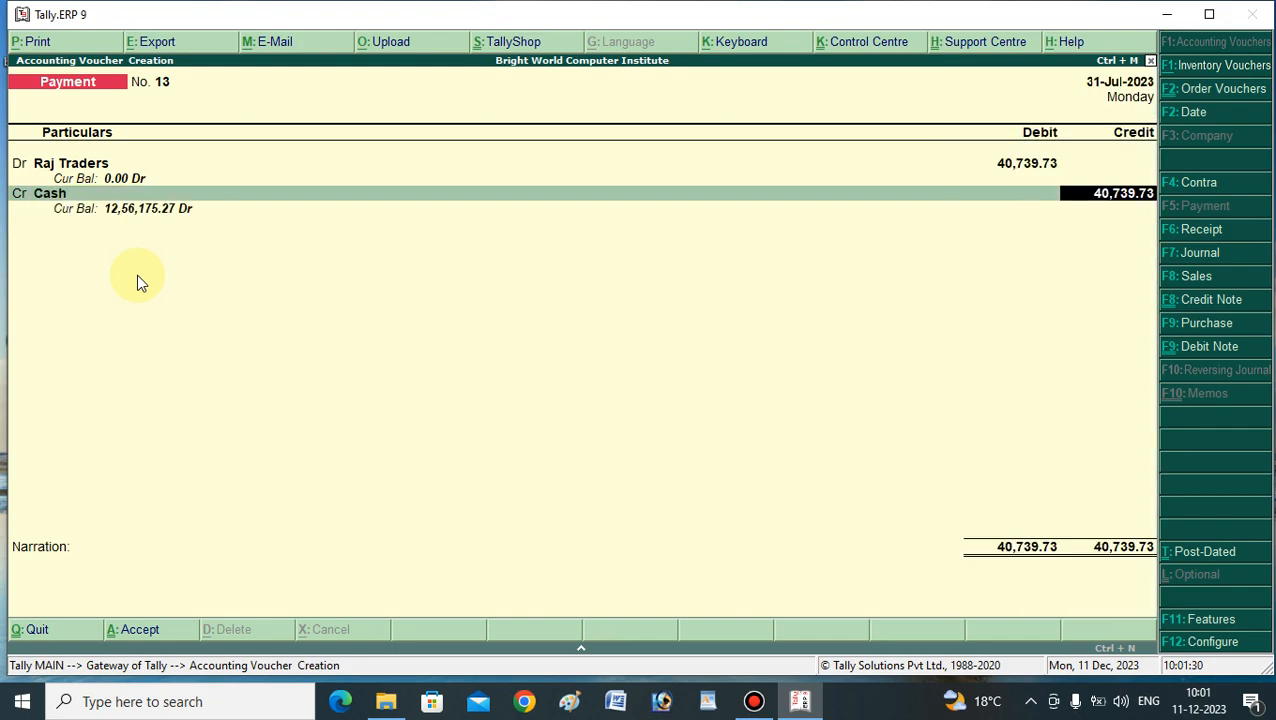
key("BackSpace")
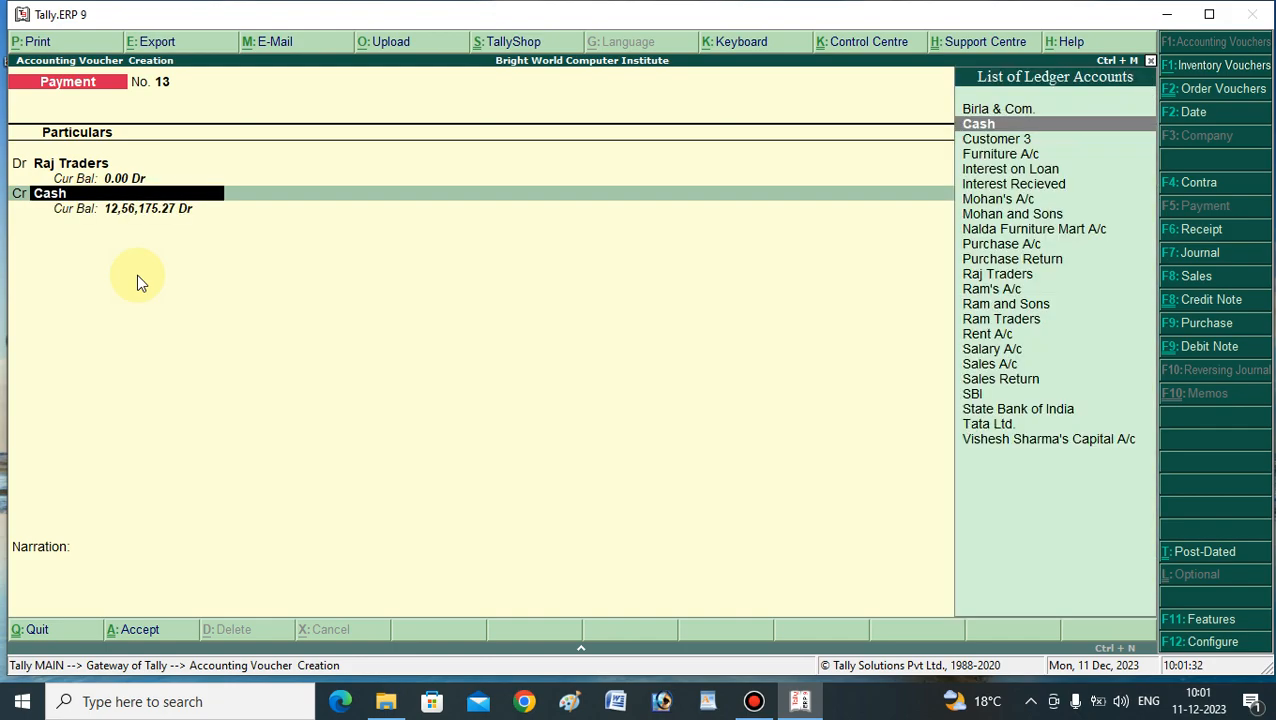
Step: Credit State Bank of India with 40,739.73 in the payment voucher
type("S")
key("Down")
key("Down")
key("Down")
key("Down")
key("Down")
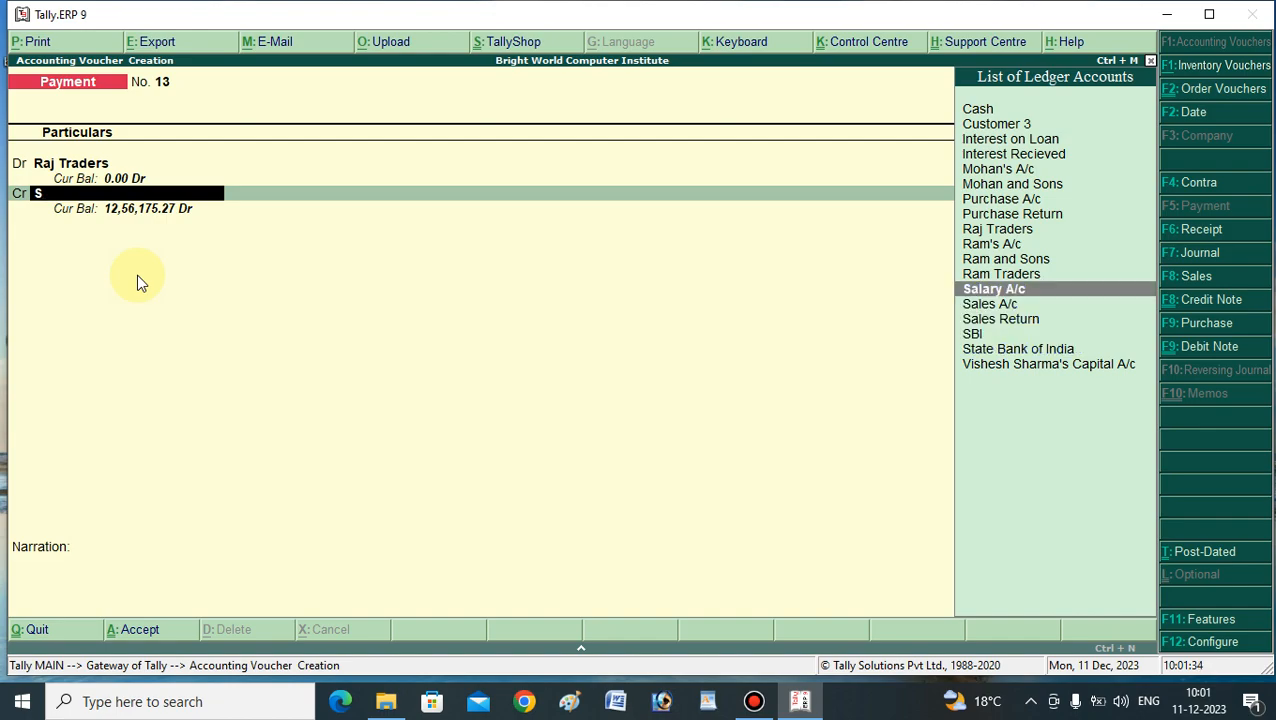
key("Return")
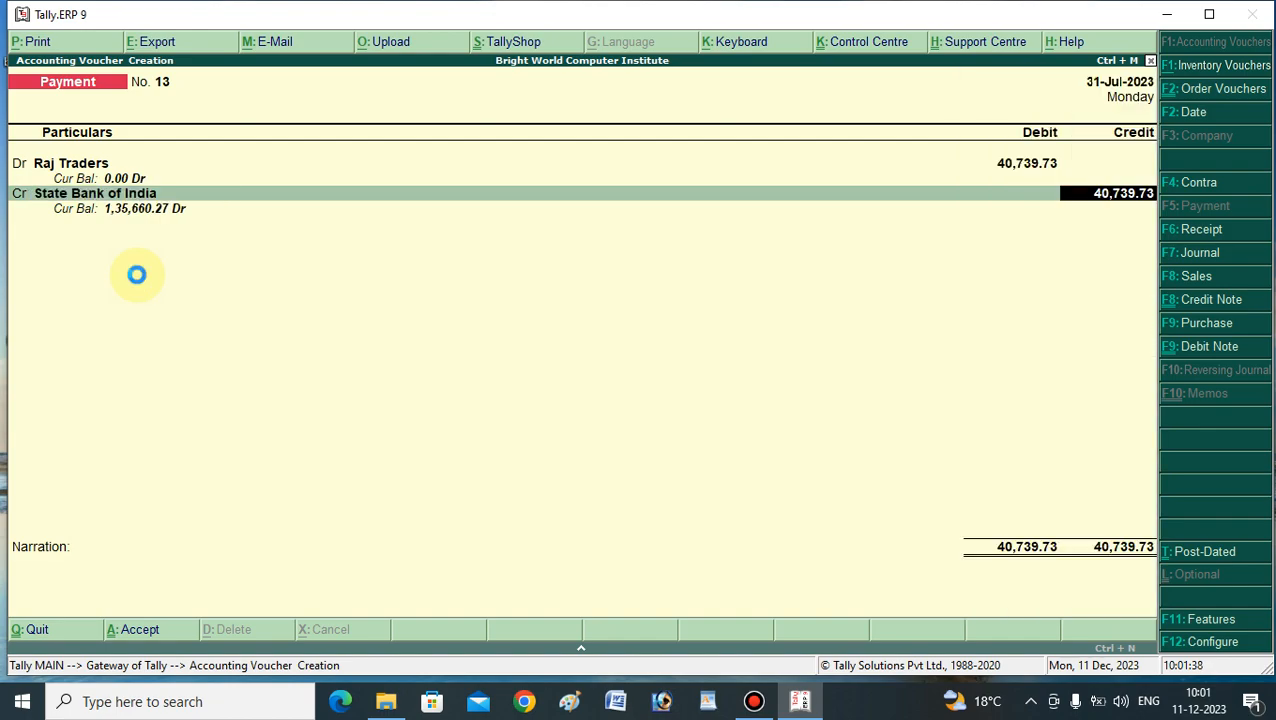
key("Return")
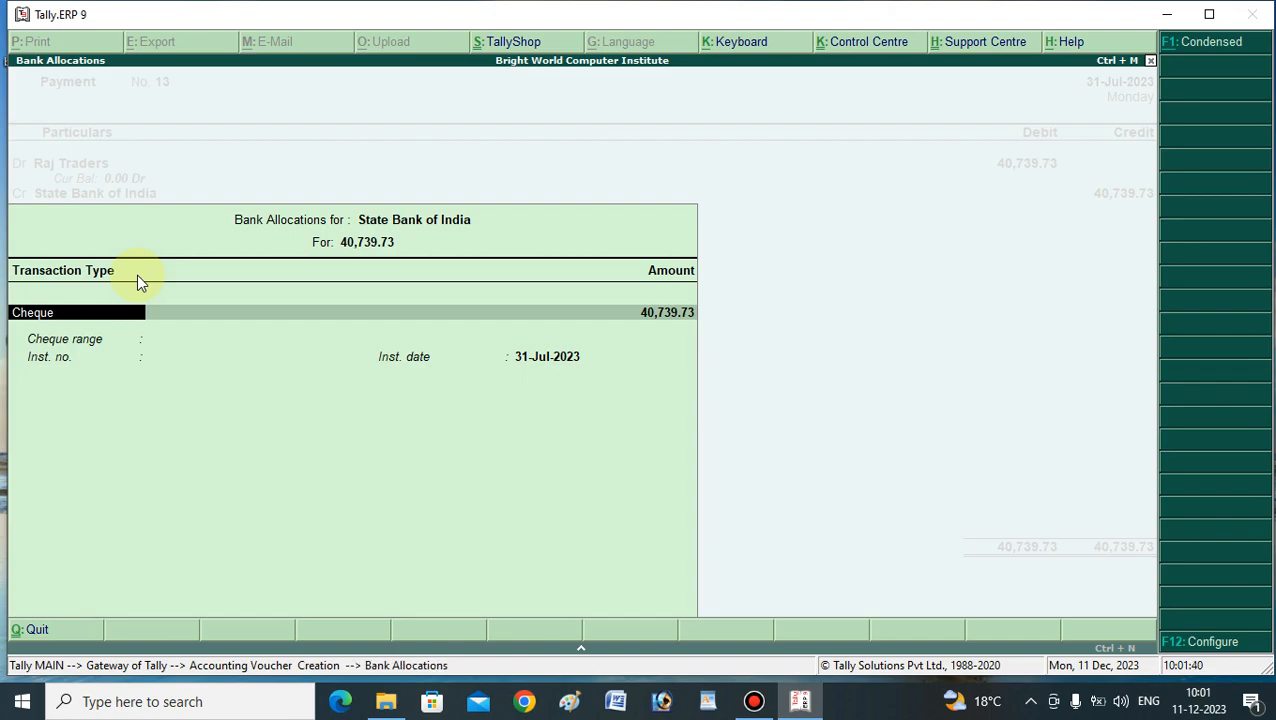
Step: Set the bank allocation's transaction type to Others with instrument number 455456, keeping the full amount and the instrument date
key("Return")
key("BackSpace")
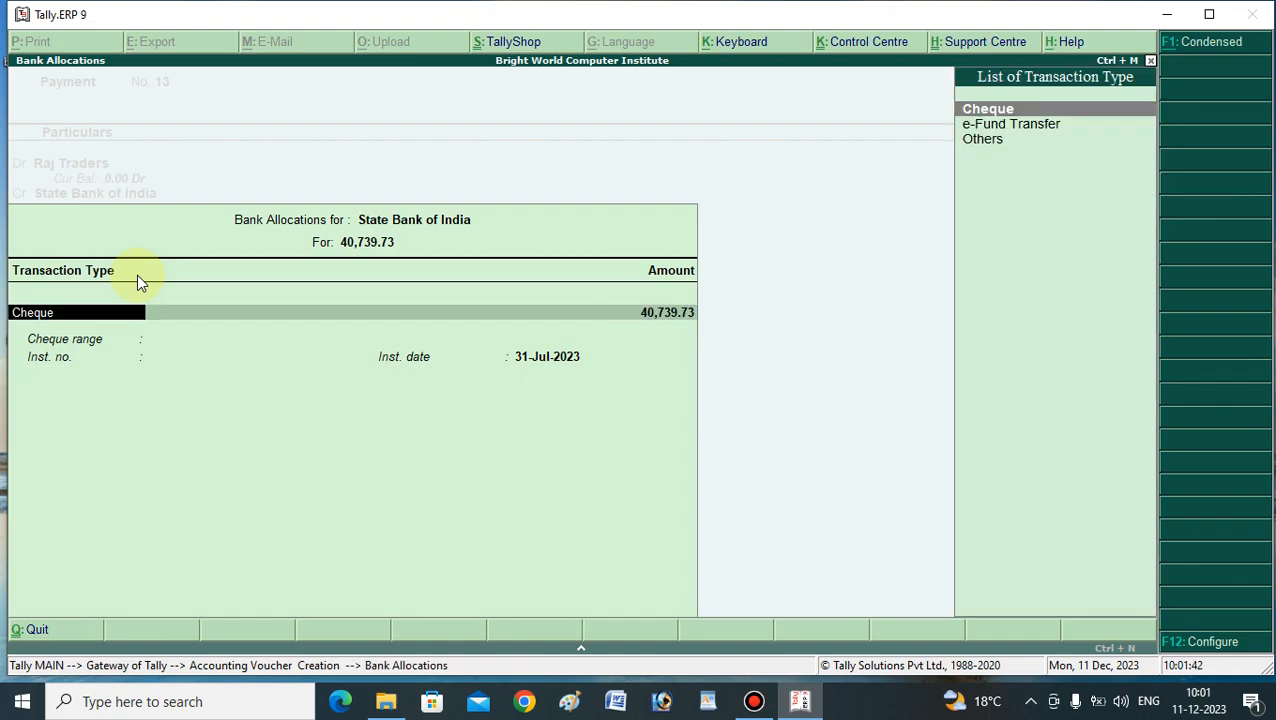
key("Down")
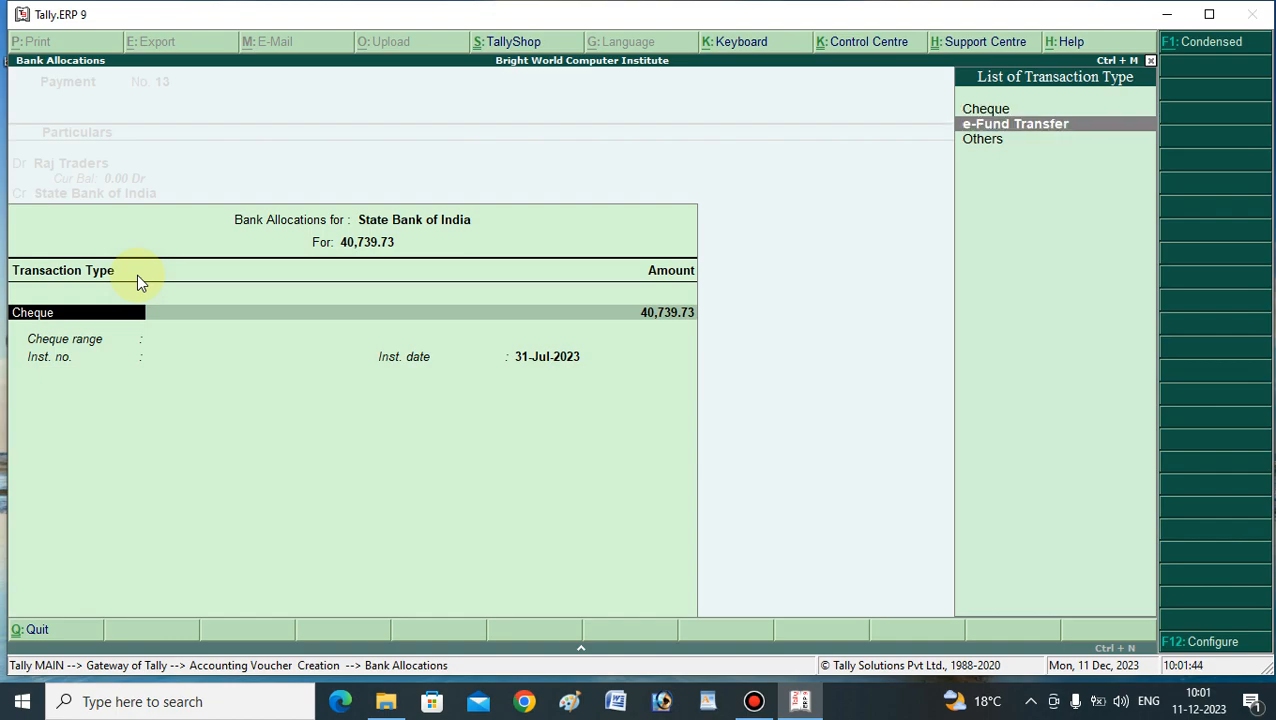
key("Down")
key("Return")
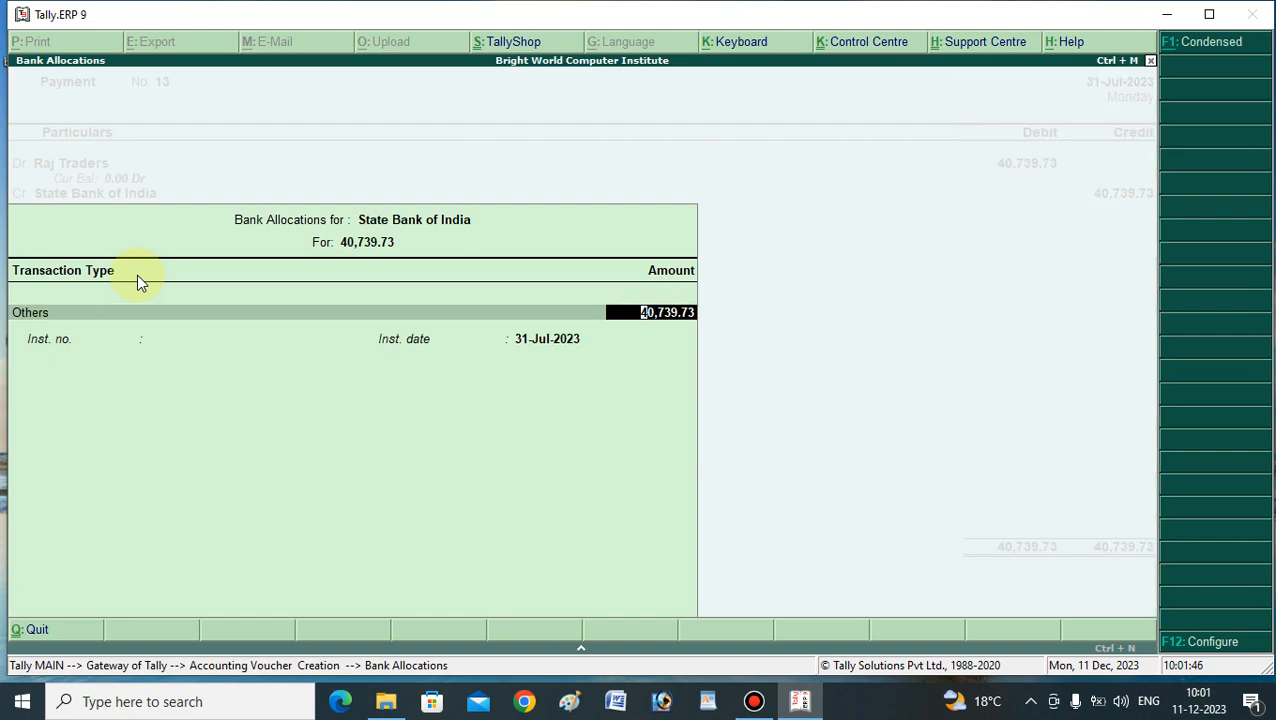
key("Return")
type("455456")
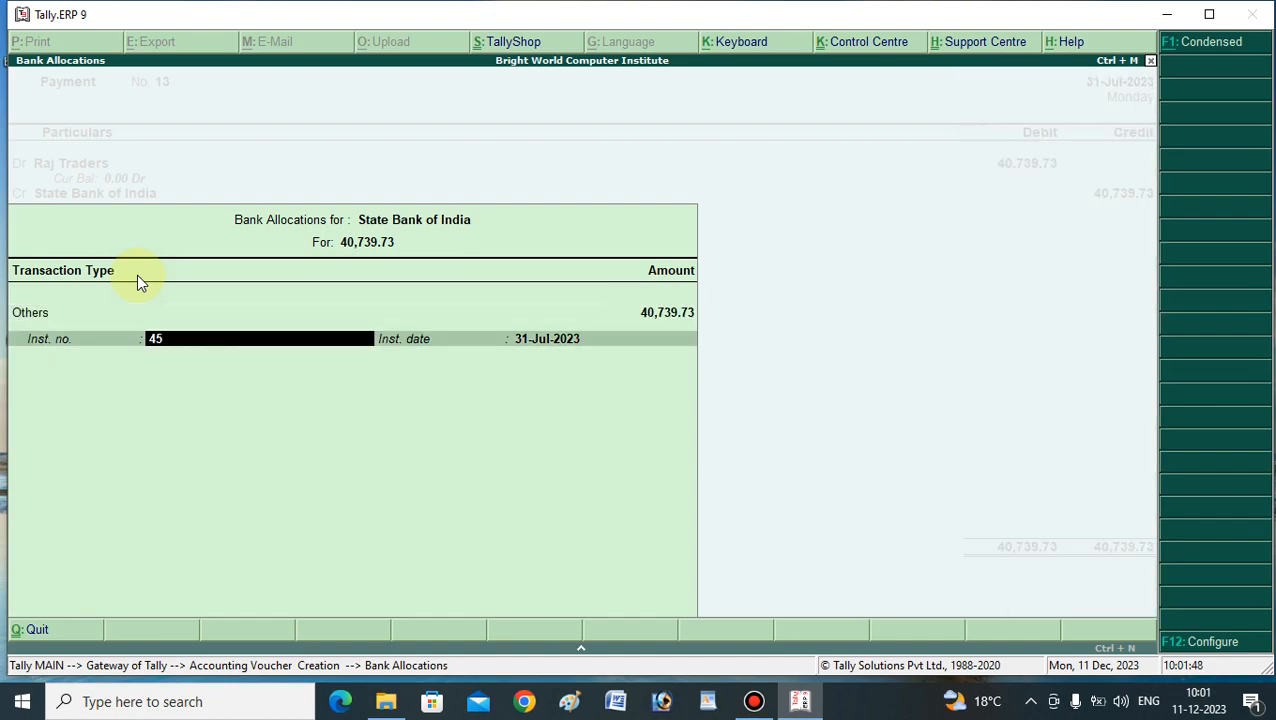
key("Return")
key("Return")
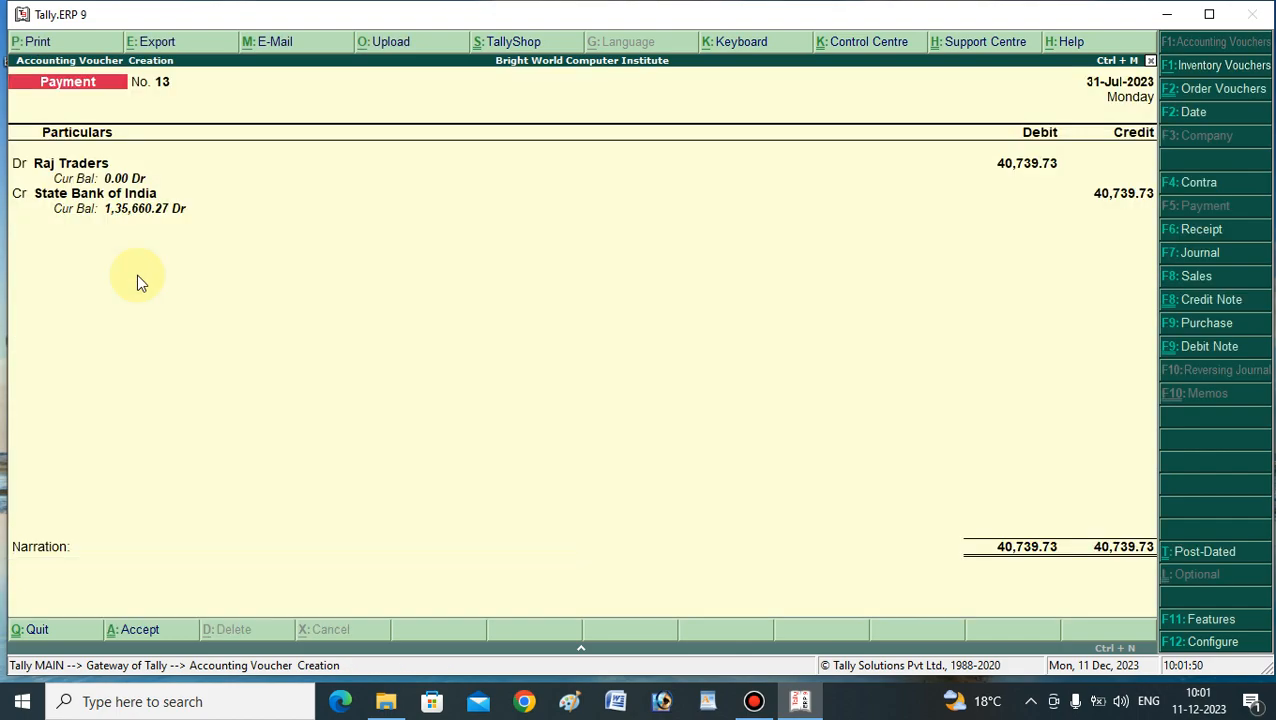
Step: Replace State Bank of India with Cash as the credited ledger for 40,739.73 and save the payment voucher without a narration
key("Return")
key("BackSpace")
key("BackSpace")
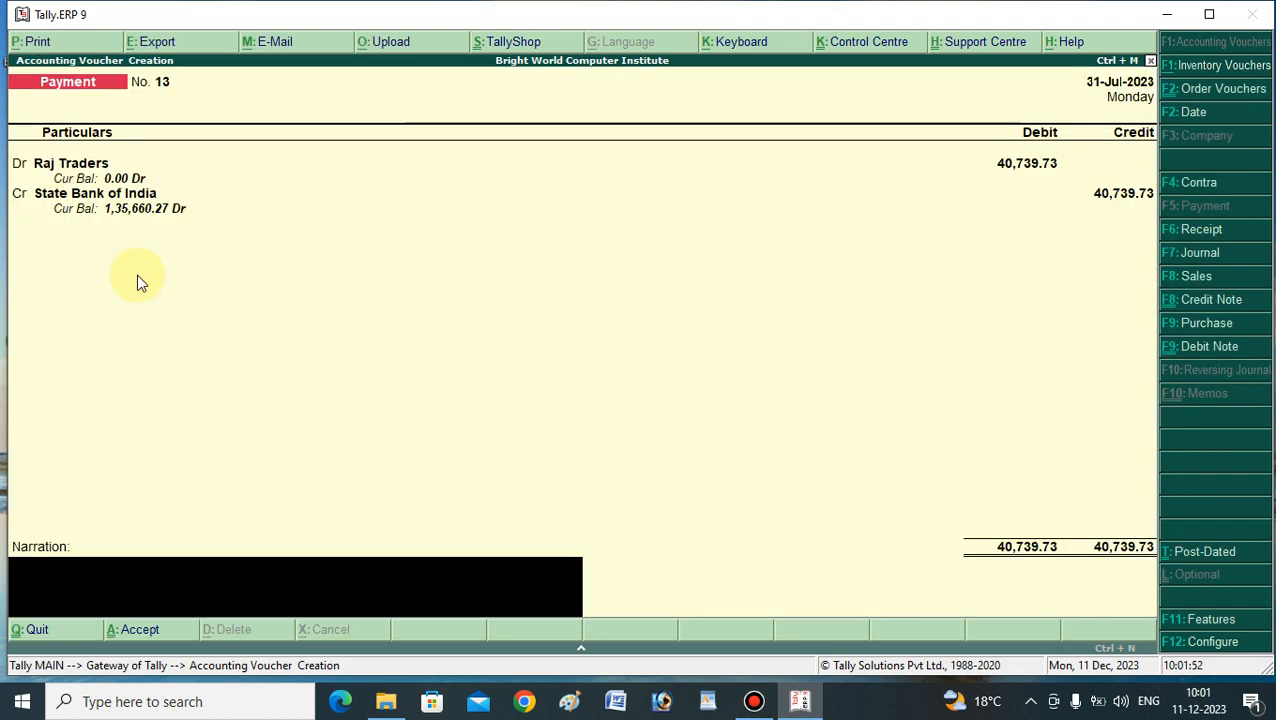
key("BackSpace")
type("ca")
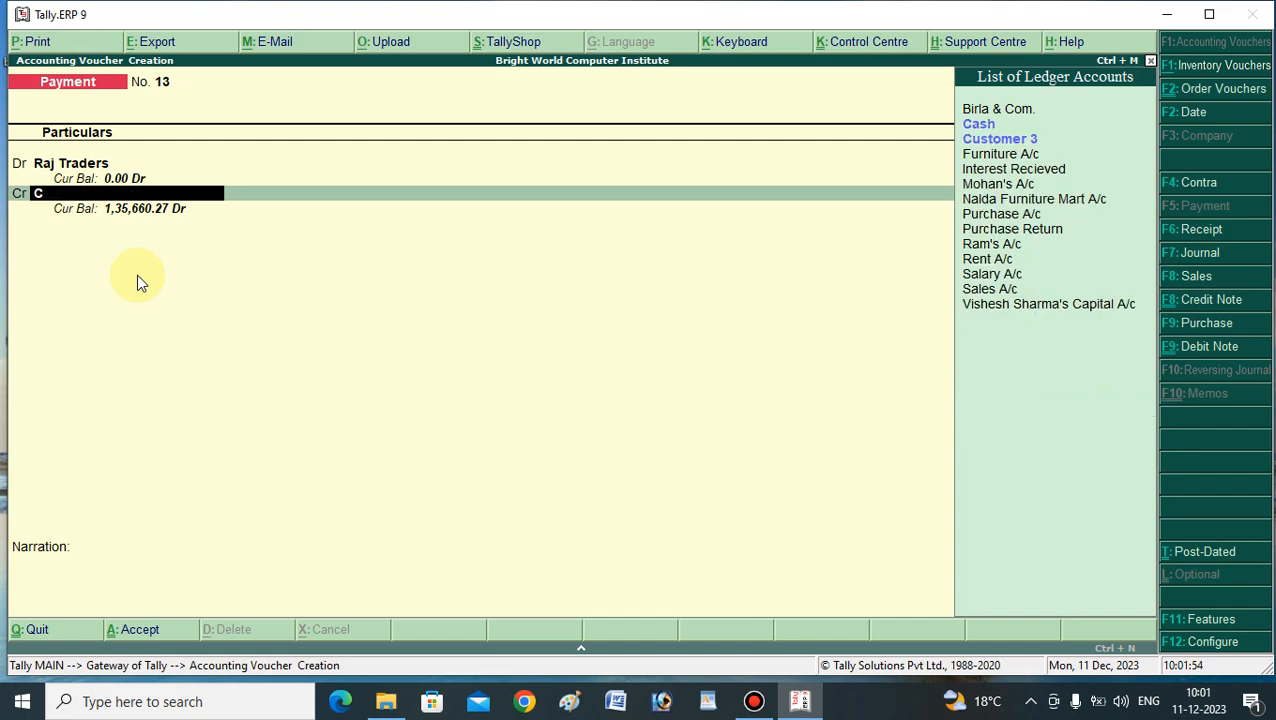
key("Return")
key("Return")
key("Return")
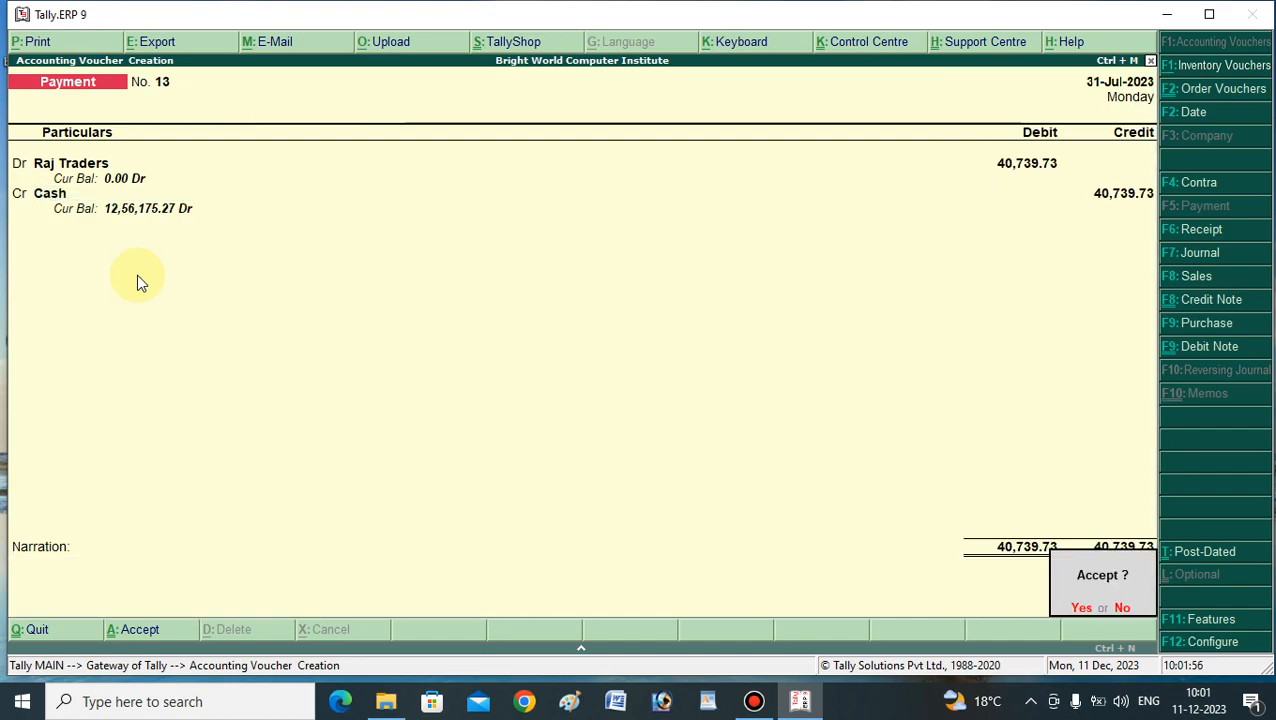
key("Return")
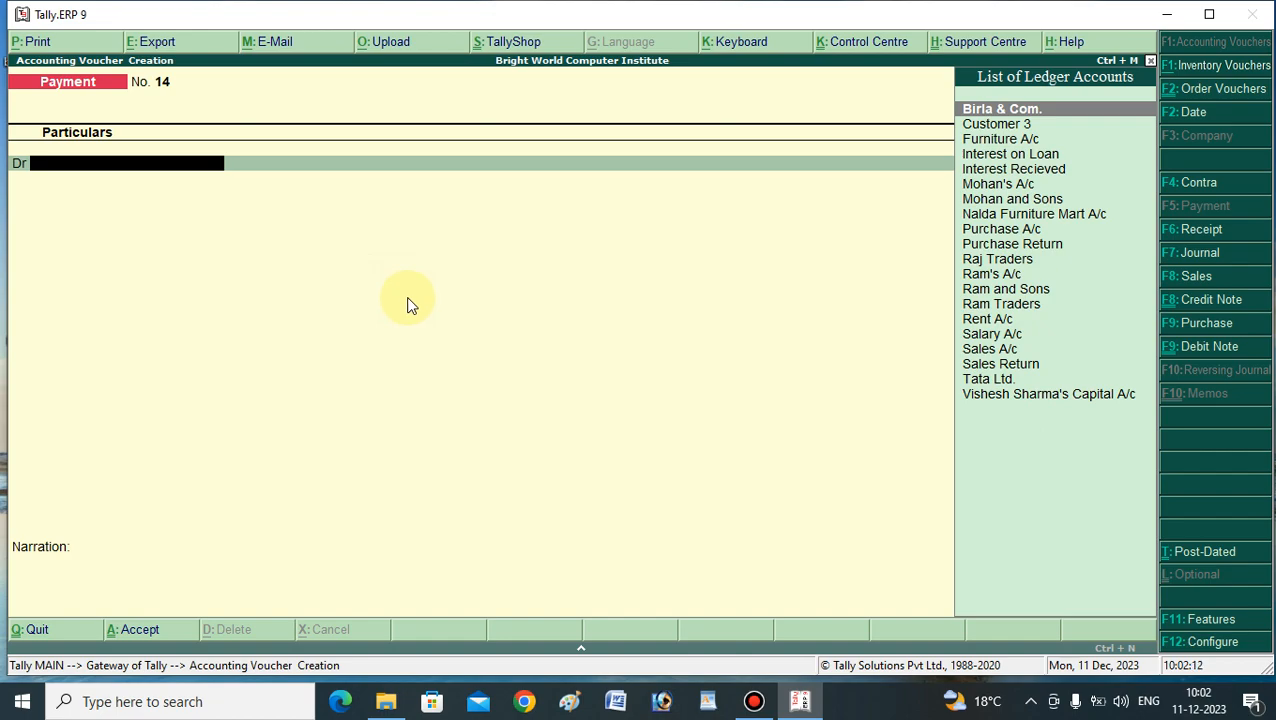
Step: Select Raj Traders as the debit ledger in the new payment voucher to check its current balance
type("Ra")
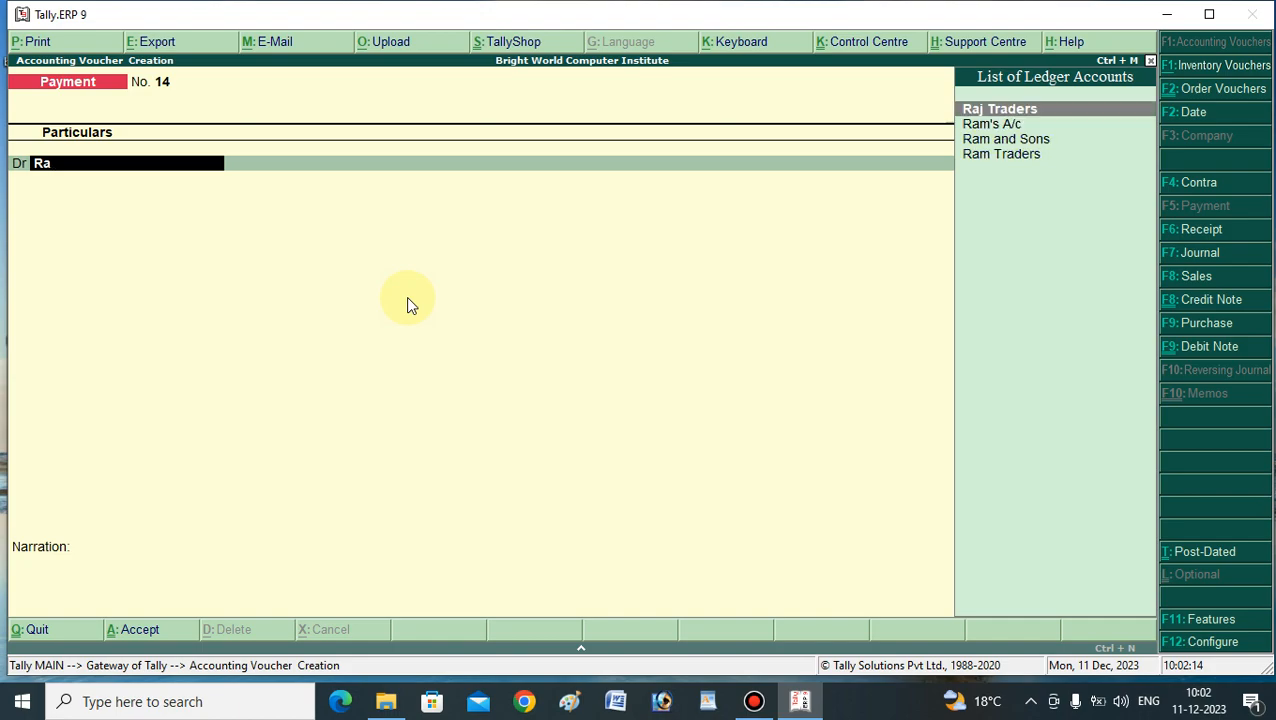
key("Return")
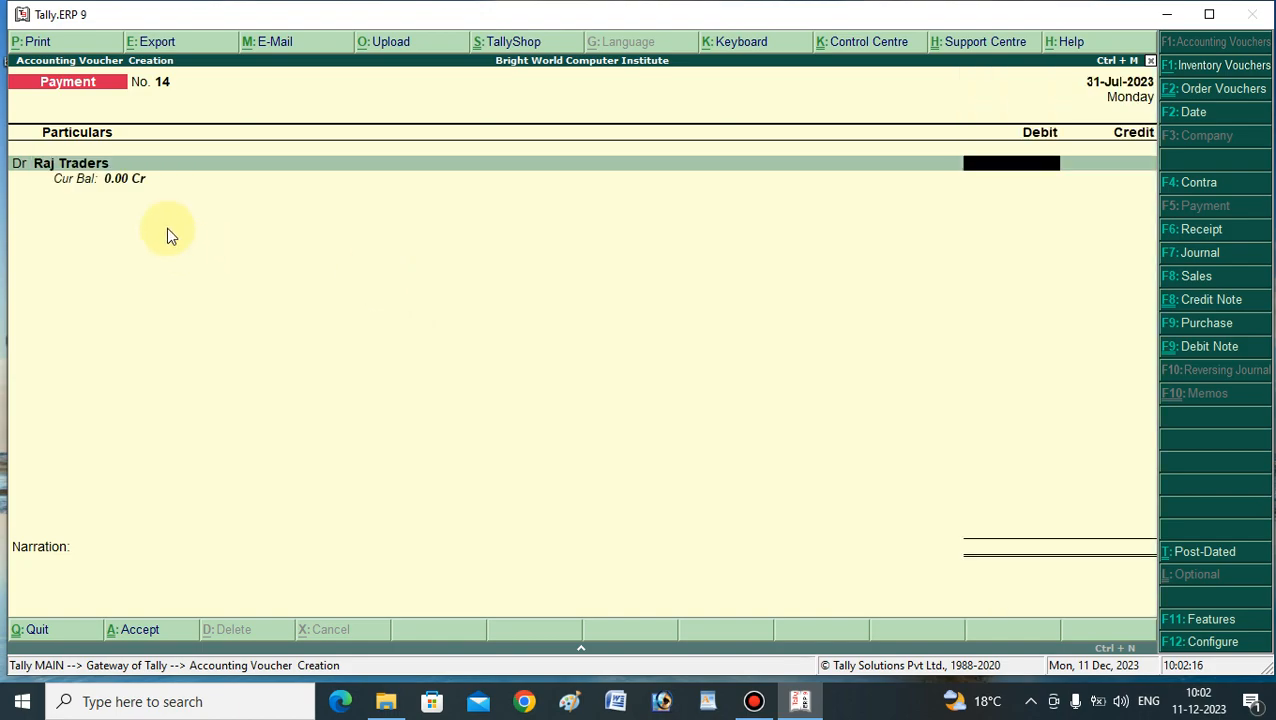